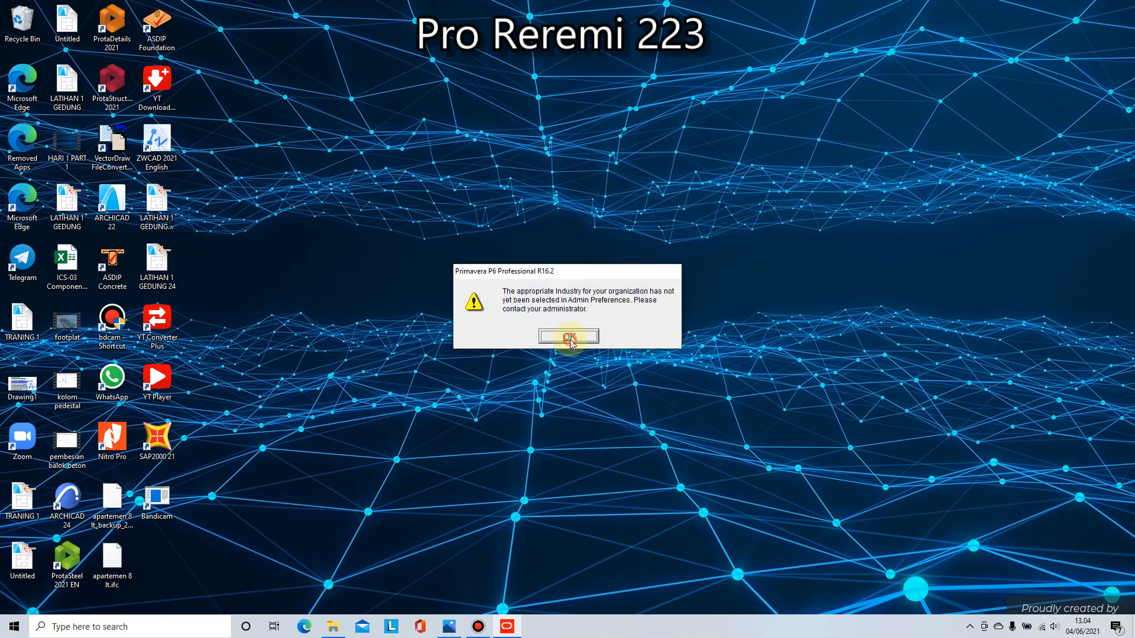
Step: Dismiss the industry notice and expand the Enterprise branch in the project list to view its contents
left_click(572, 335)
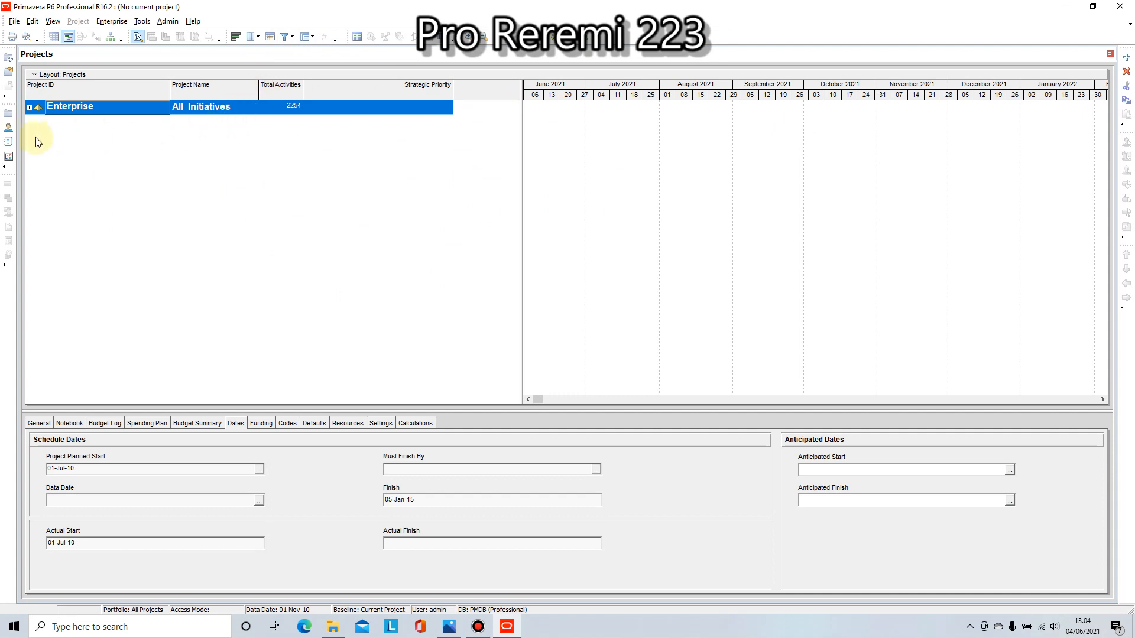
left_click(29, 108)
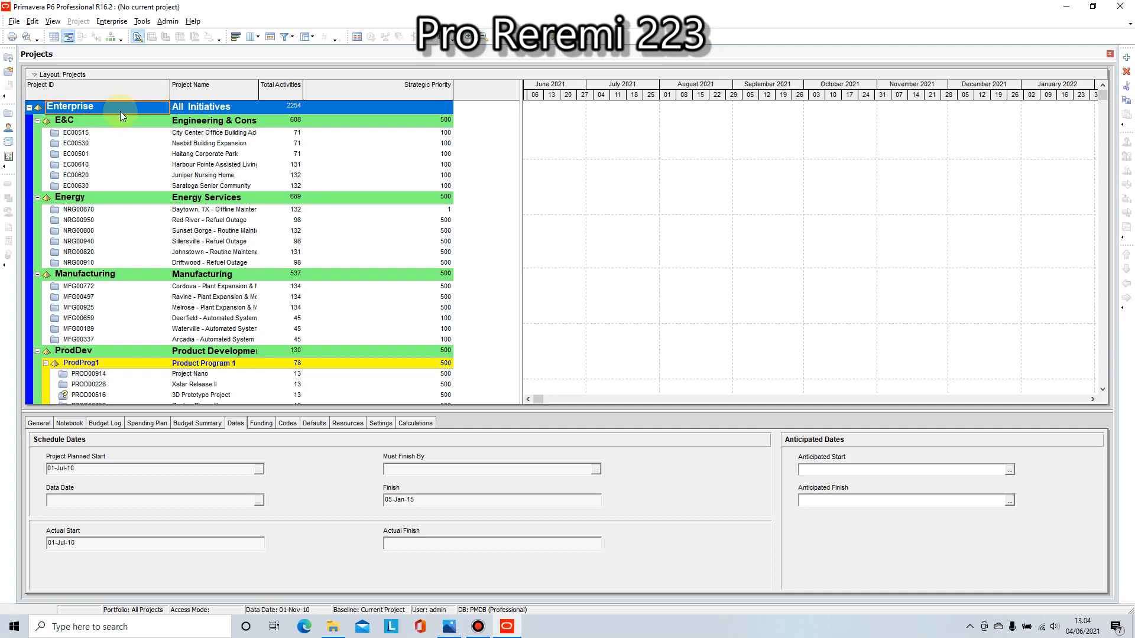
scroll(129, 199, "down", 6)
scroll(129, 198, "up", 6)
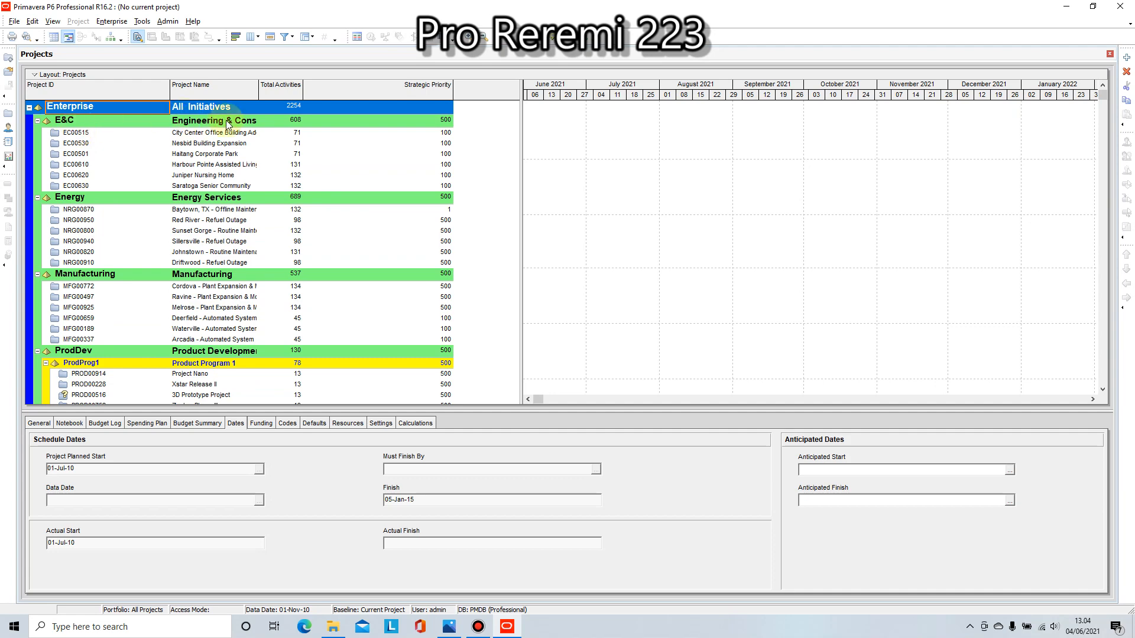
Step: Collapse the E&C, Energy, Manufacturing, ProdDev, Corporate and IT branches in the project list
left_click(65, 120)
left_click(37, 120)
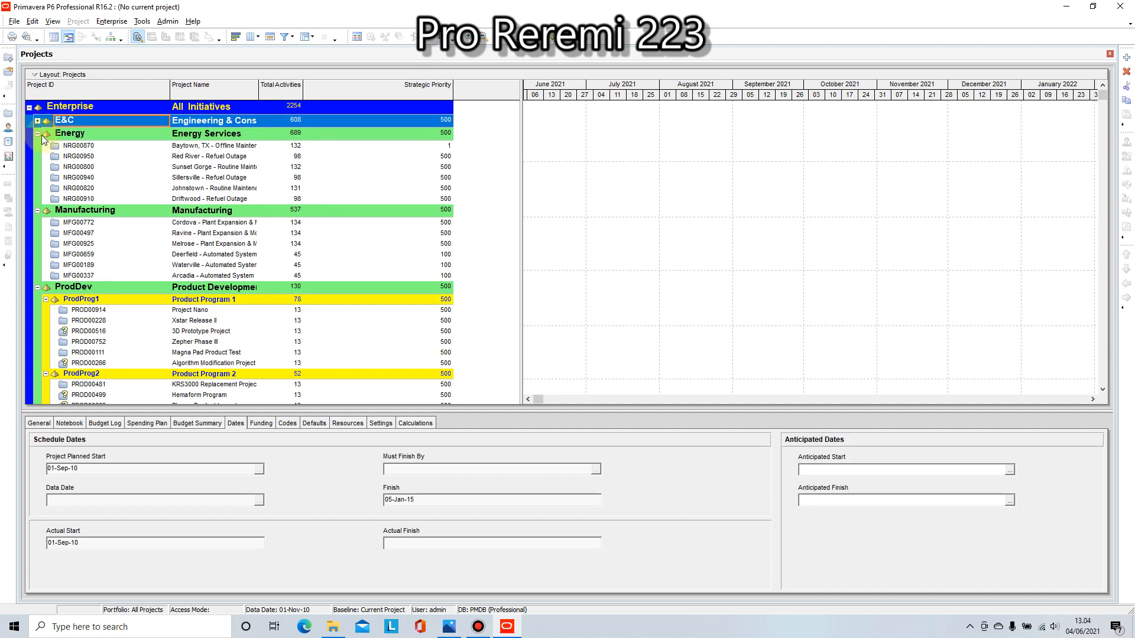
left_click(43, 134)
left_click(37, 133)
left_click(37, 148)
left_click(37, 147)
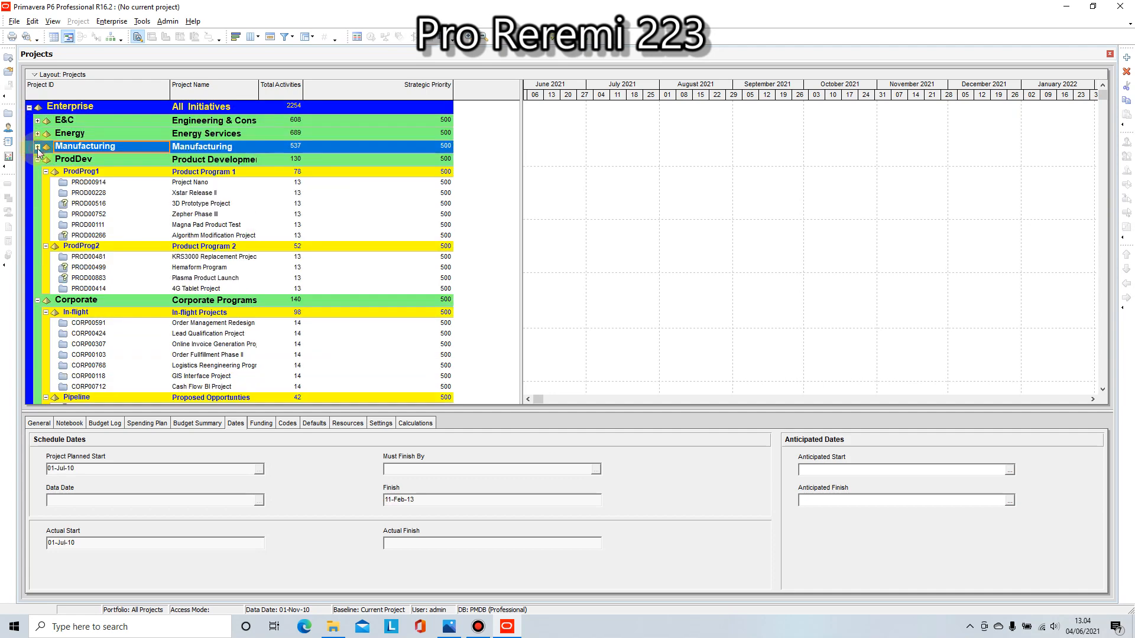
left_click(37, 160)
left_click(38, 172)
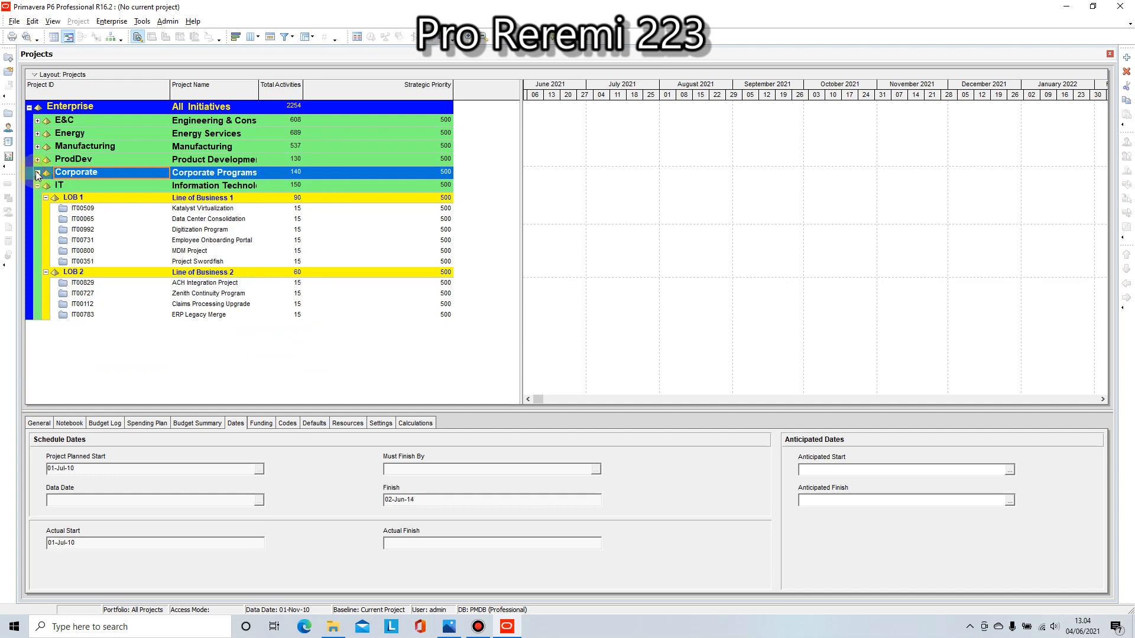
left_click(37, 185)
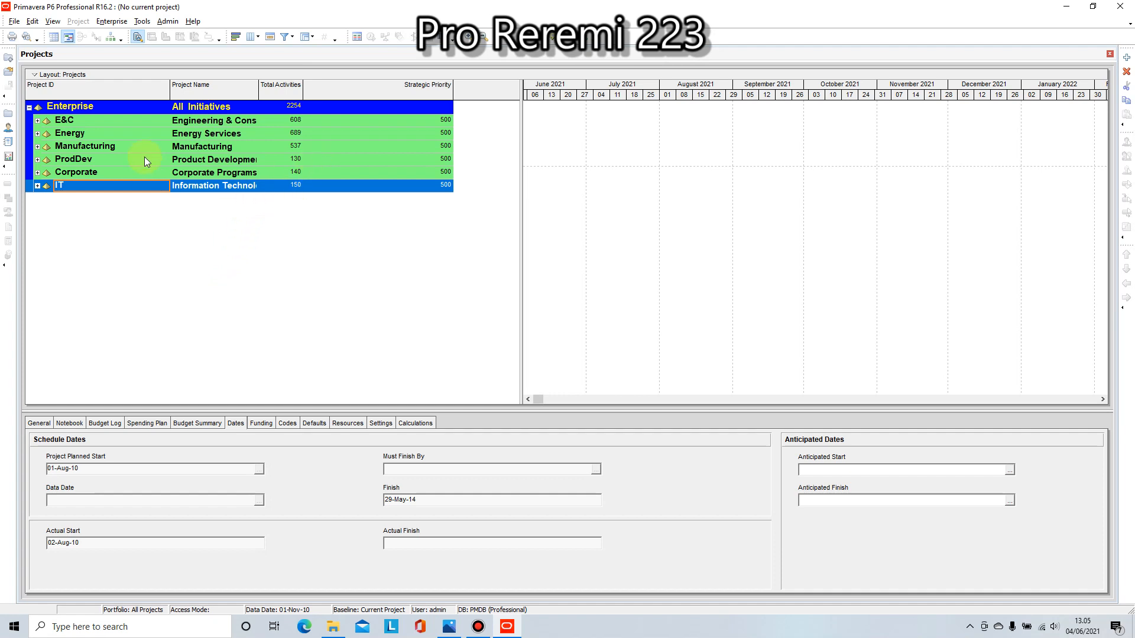
Step: Open the Enterprise Project Structure and add a new EPS element at the same level as IT
left_click(112, 21)
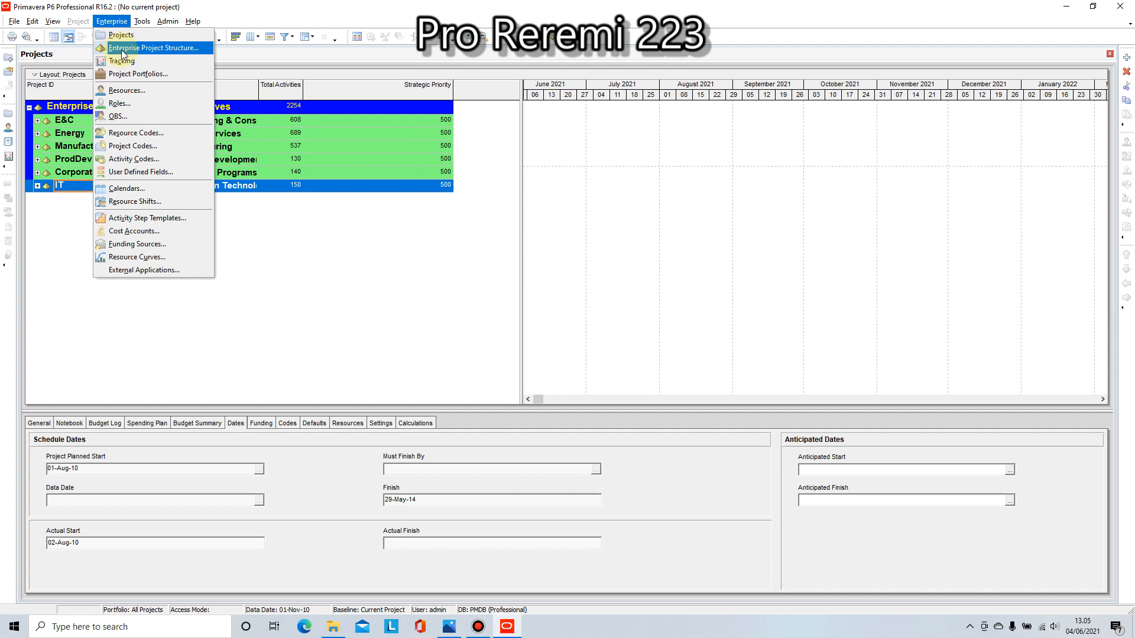
left_click(123, 52)
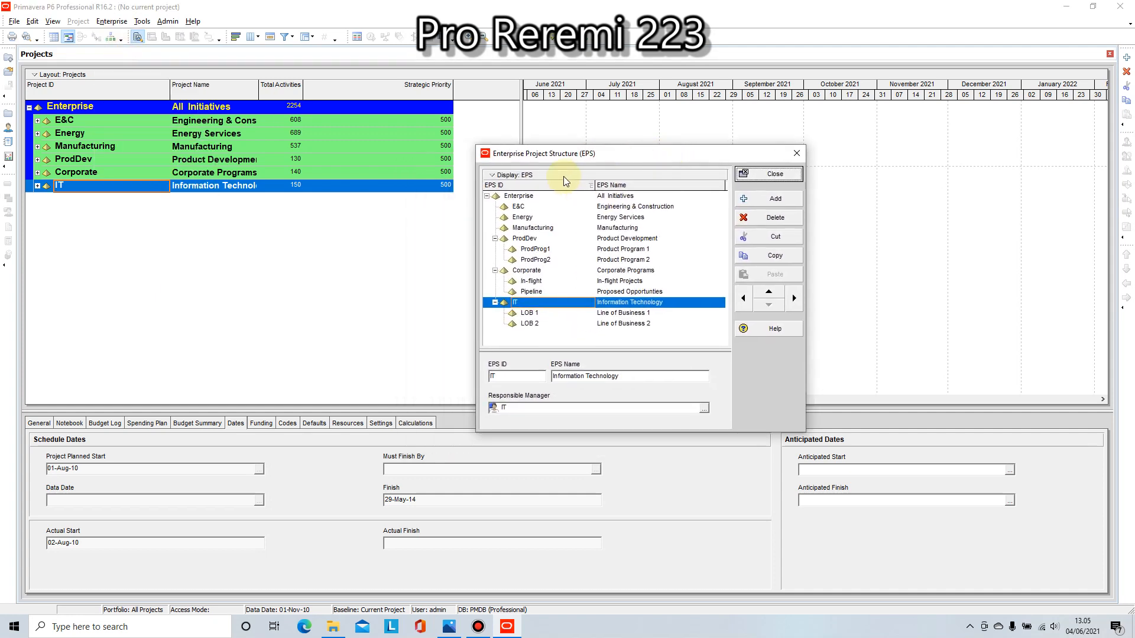
left_click(525, 334)
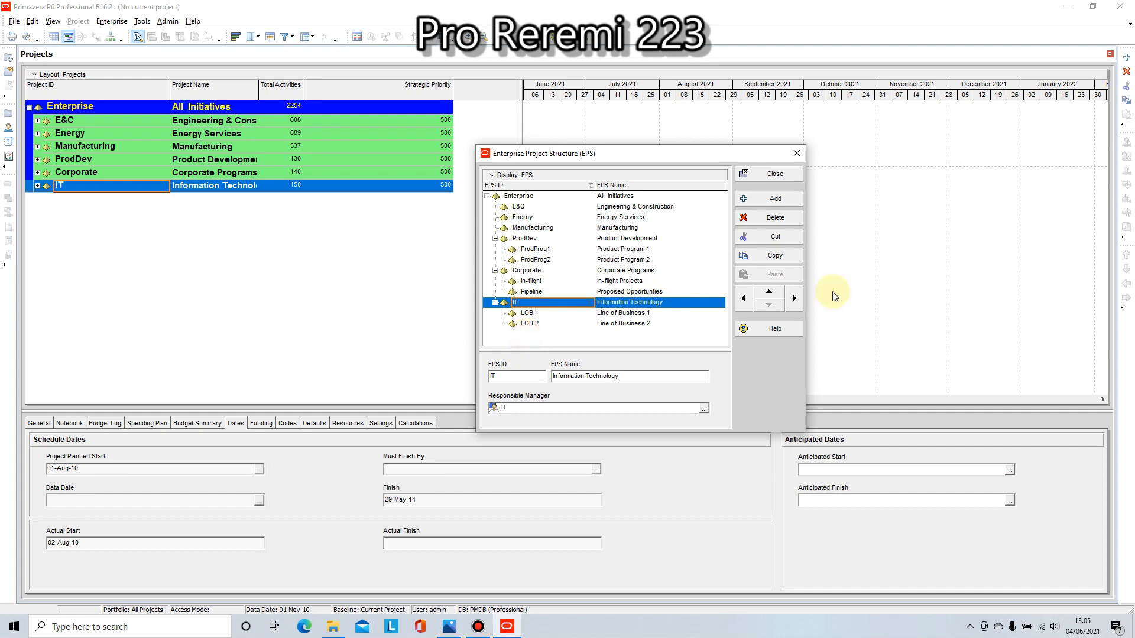
left_click(771, 198)
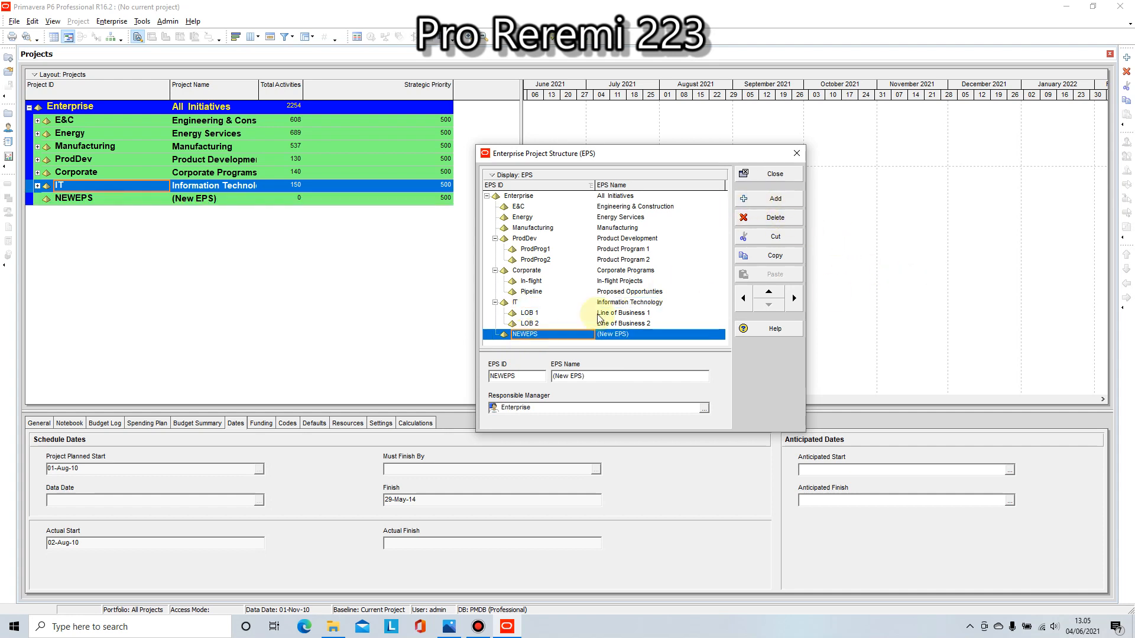
Step: Set the new element's EPS ID to PRO REREMI223
left_click(534, 334)
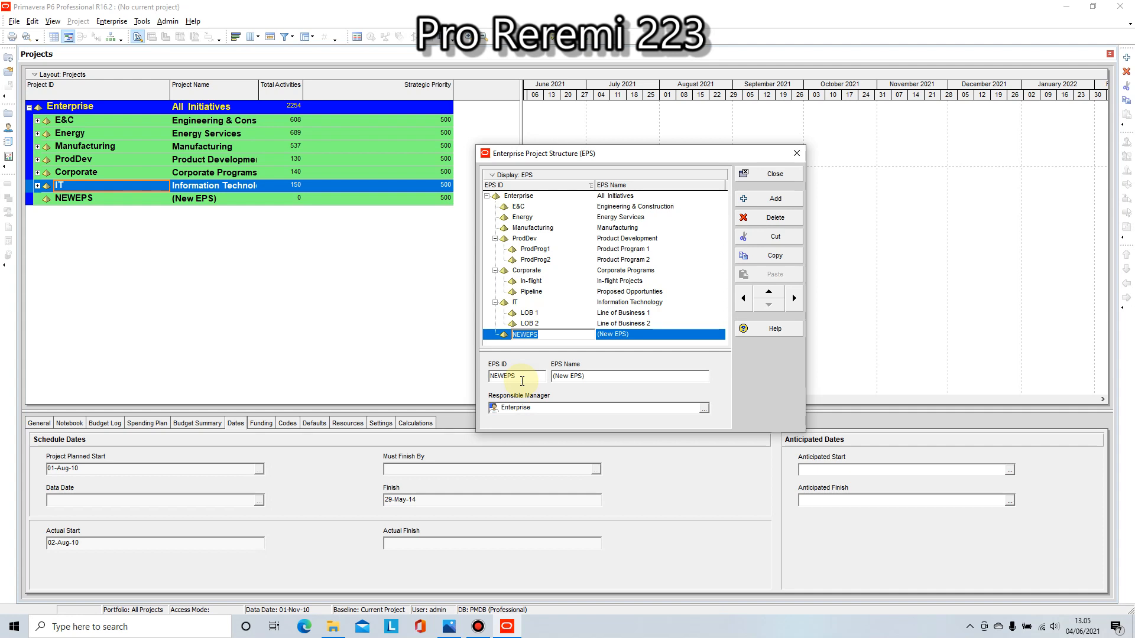
type("pro")
key("BackSpace")
key("BackSpace")
key("BackSpace")
key("Caps_Lock")
type("PRO")
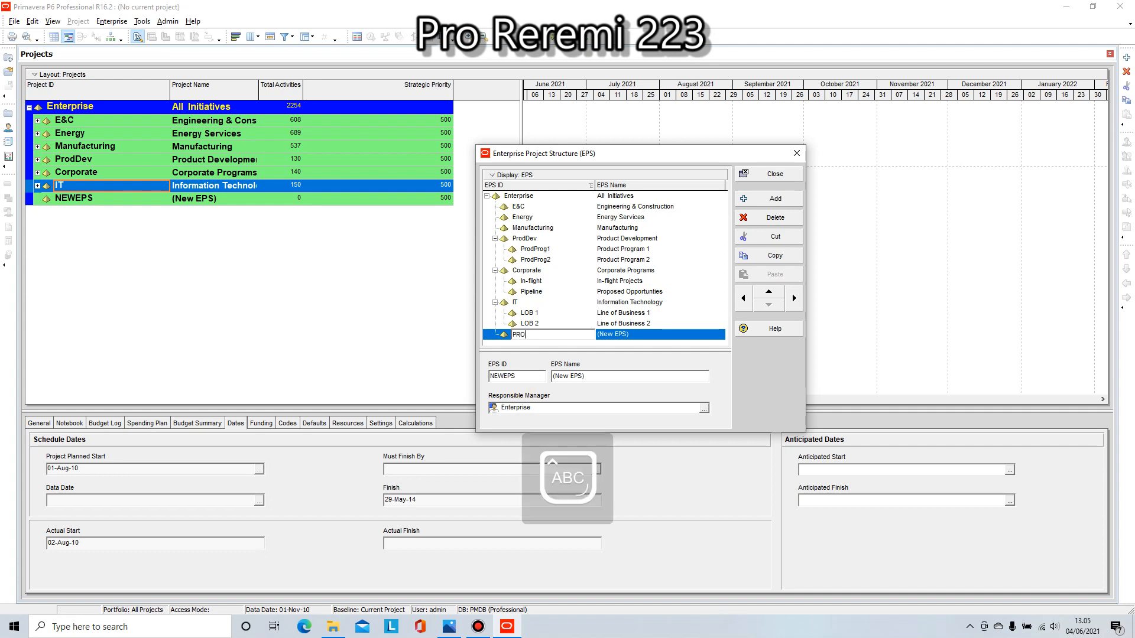
type(" REREMI")
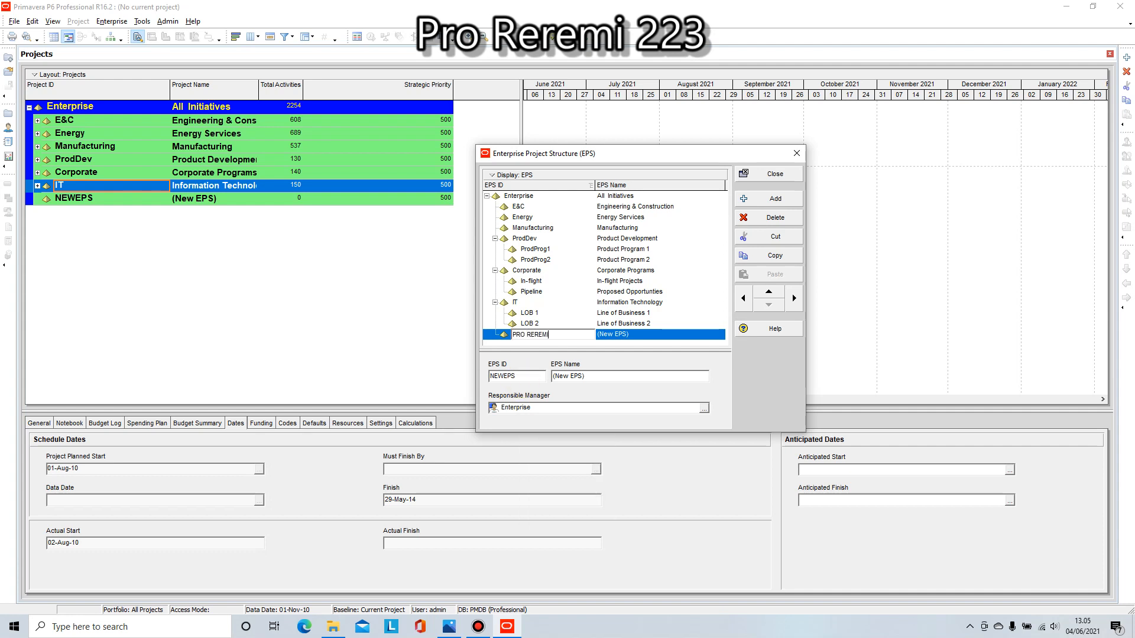
type("223")
Step: Set the EPS name of PRO REREMI223 to ALL PROJECT
left_click(588, 376)
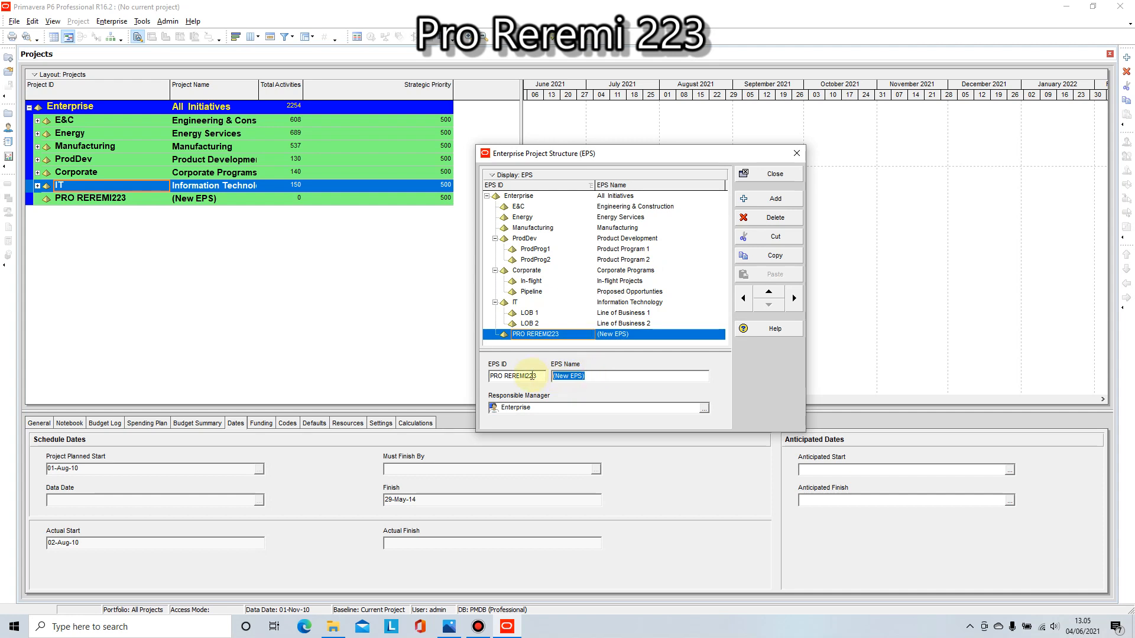
type("ALL PROJECT")
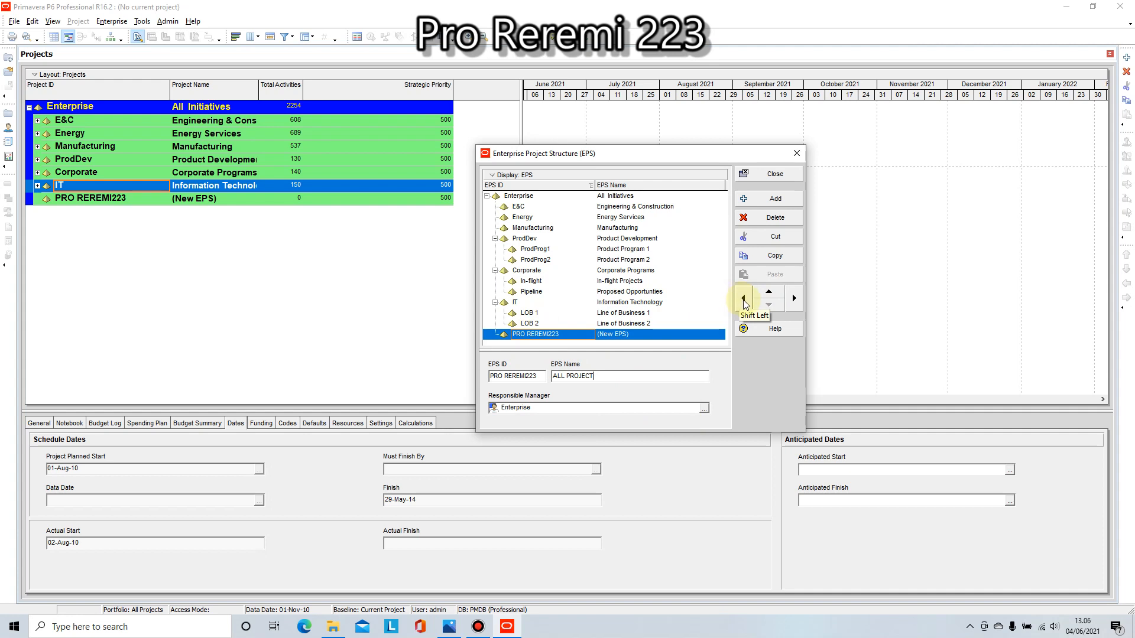
Step: Promote the PRO REREMI223 element out of Enterprise to the top level of the structure
left_click(486, 196)
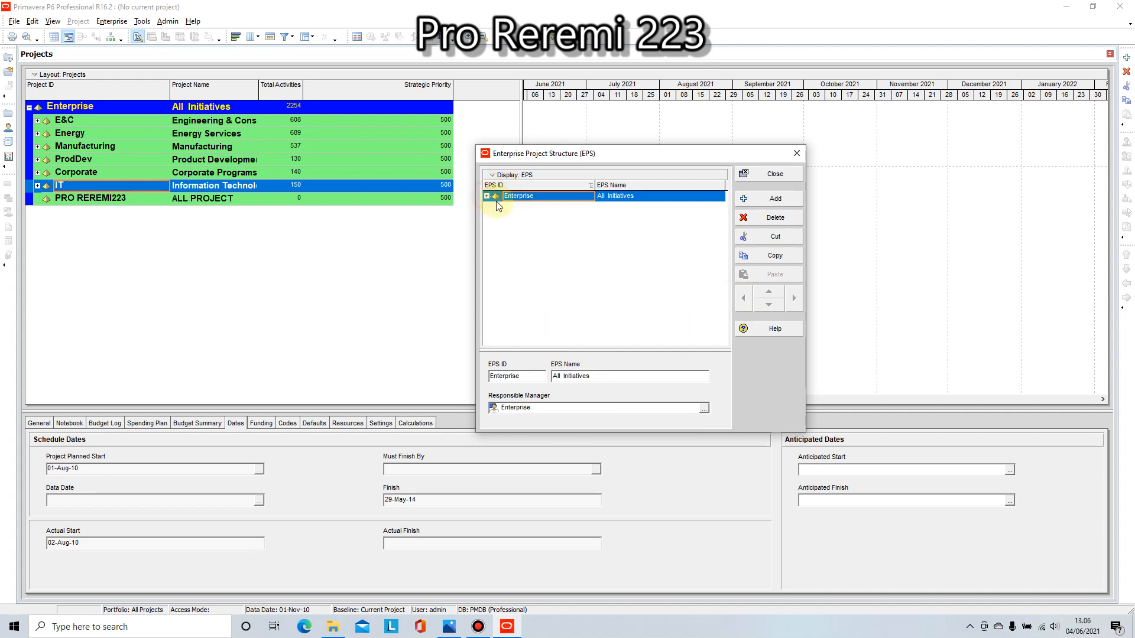
left_click(487, 196)
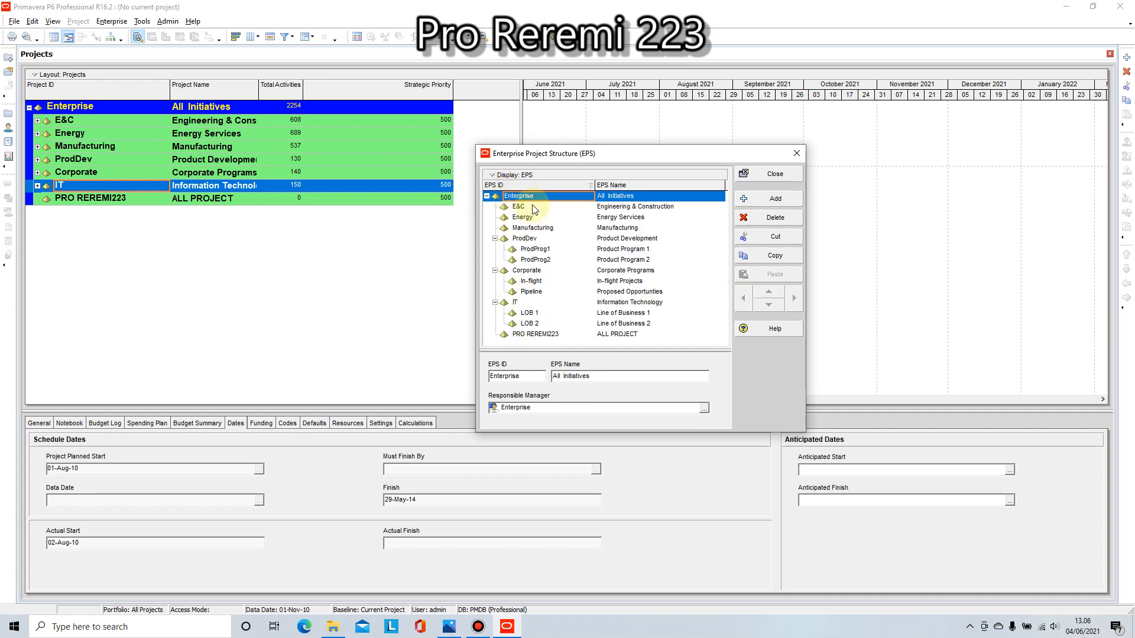
left_click(537, 335)
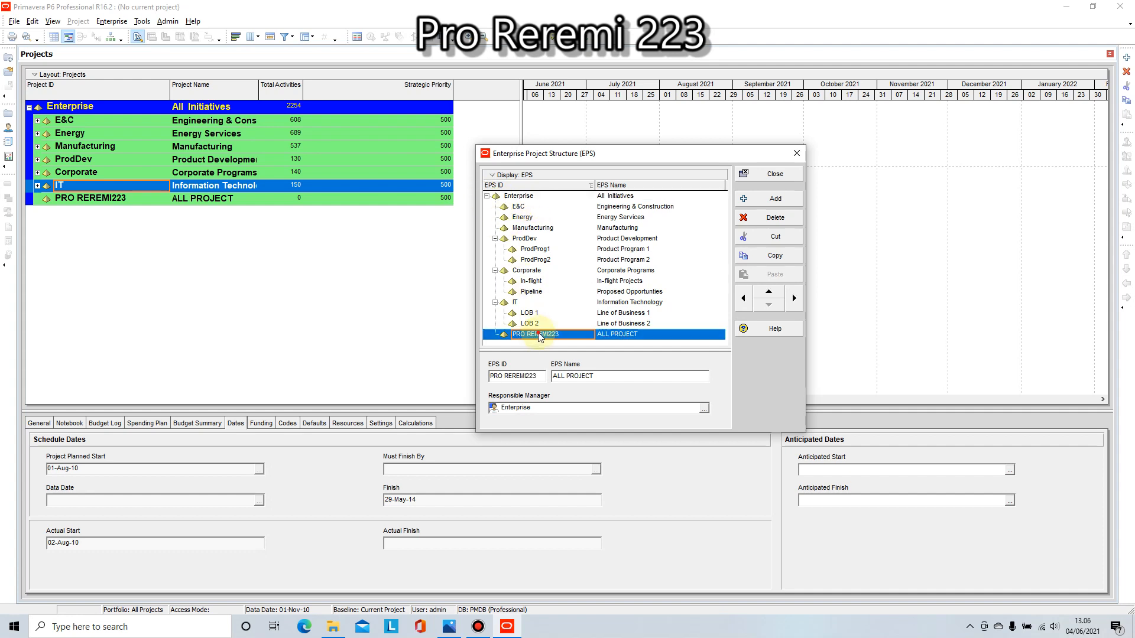
left_click(743, 299)
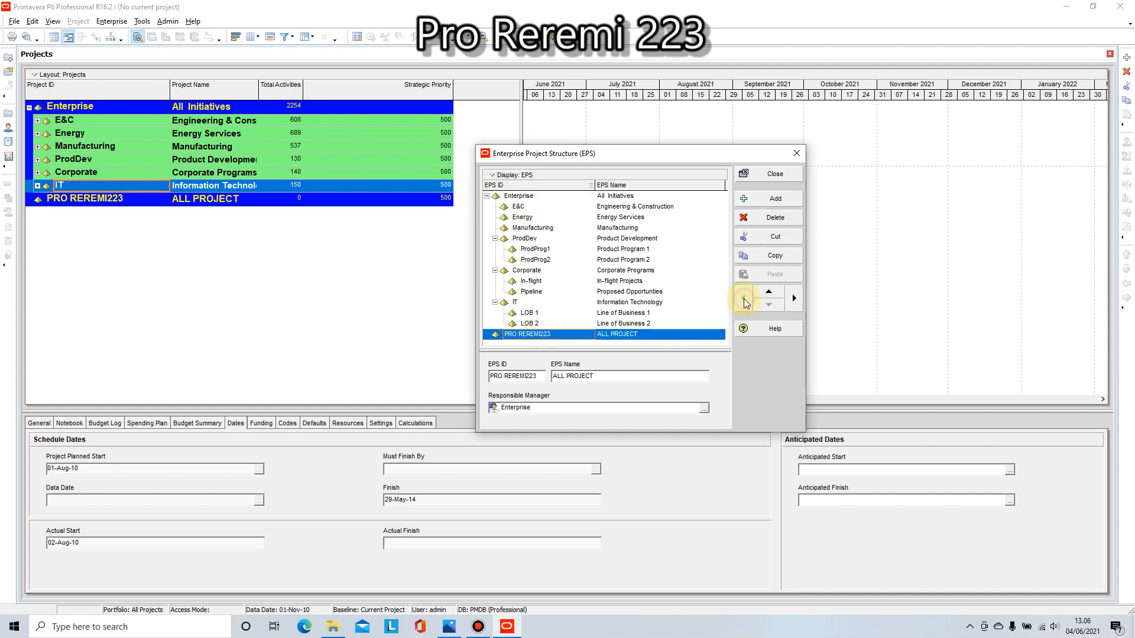
Step: Close the Enterprise Project Structure dialog and collapse the Enterprise branch in the project list
left_click(486, 195)
left_click(537, 208)
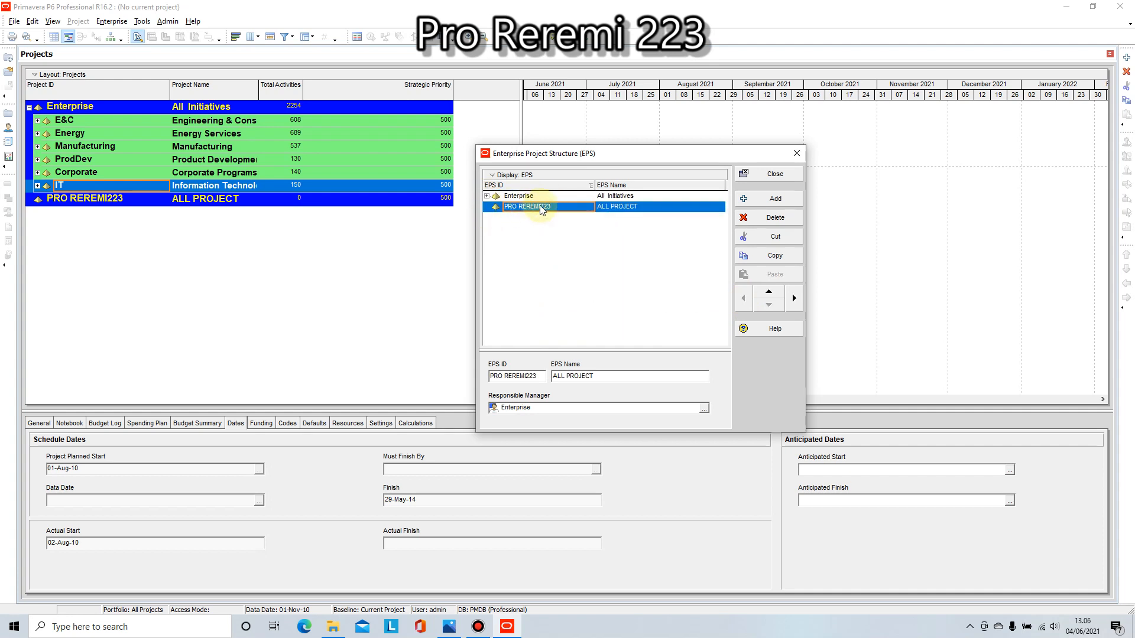
left_click(771, 174)
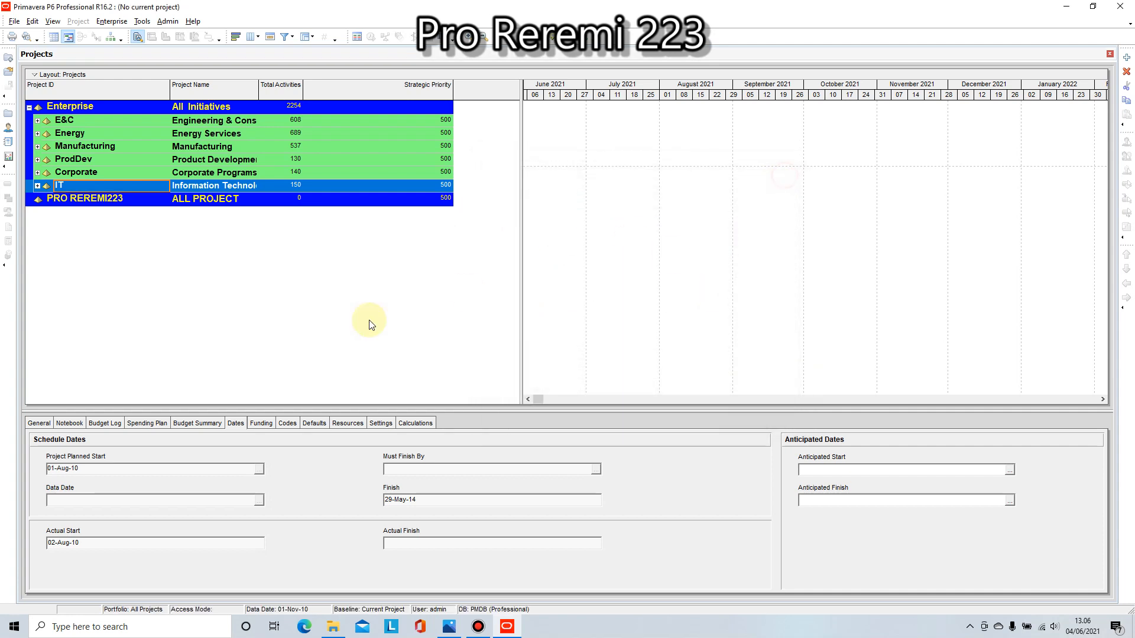
left_click(29, 107)
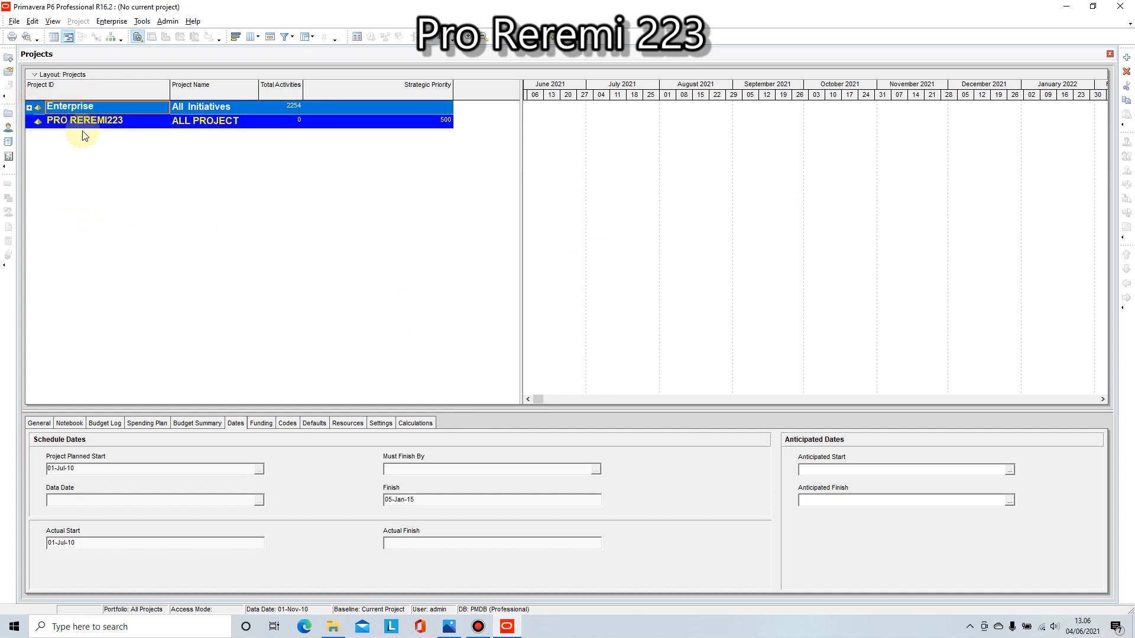
Step: Reopen the Enterprise Project Structure and add a new child element under PRO REREMI223
left_click(71, 126)
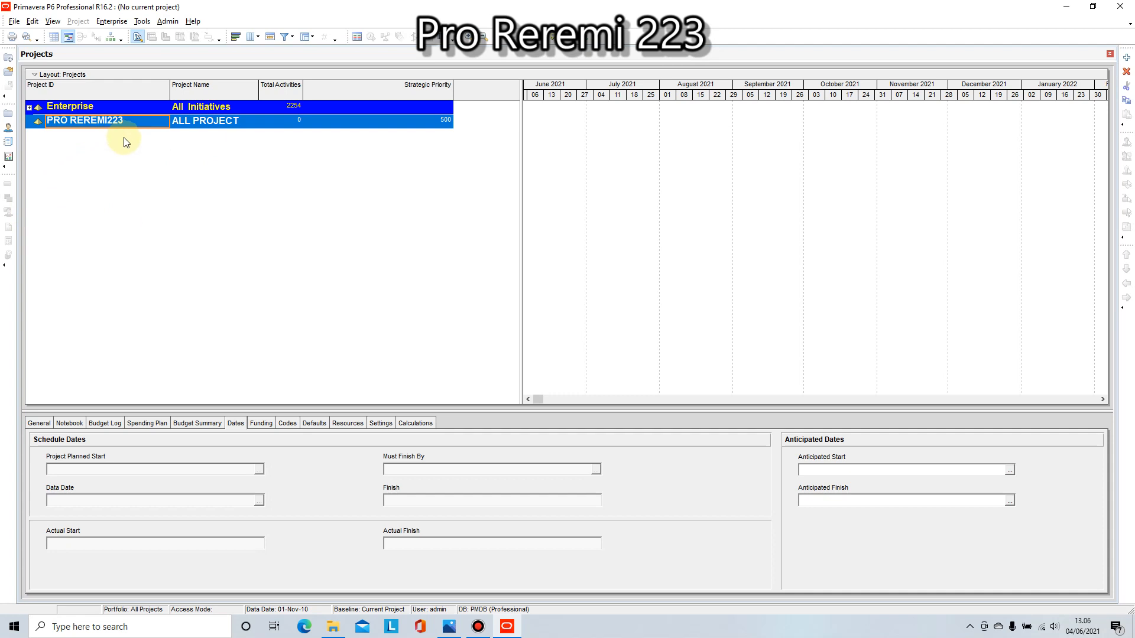
left_click(112, 21)
left_click(124, 48)
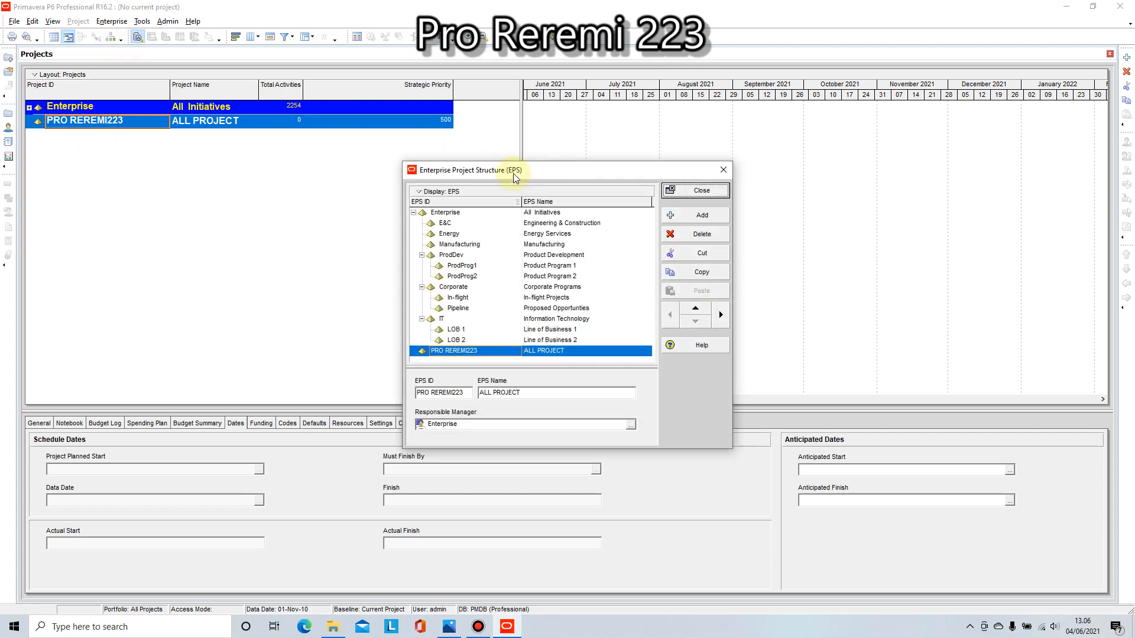
left_click(413, 212)
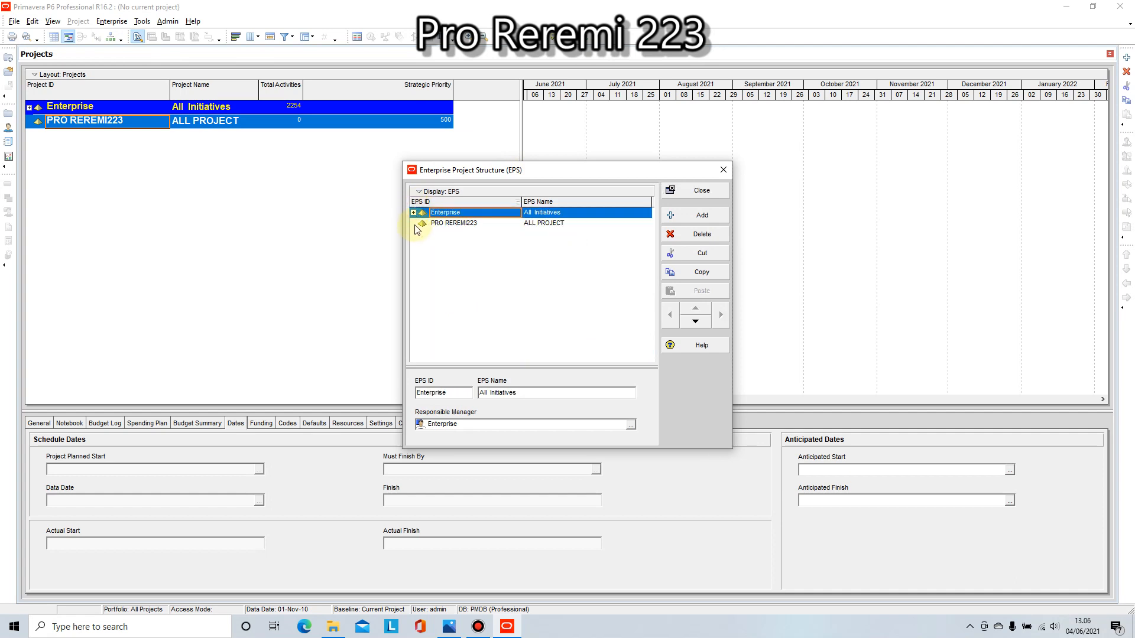
left_click(466, 223)
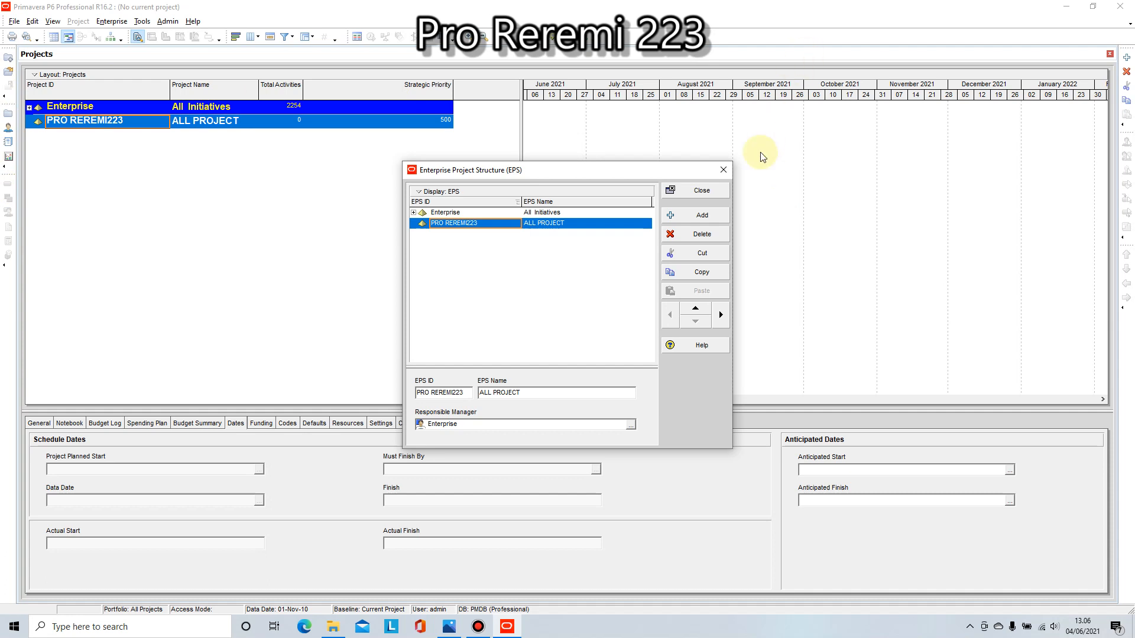
left_click_drag(667, 168, 645, 164)
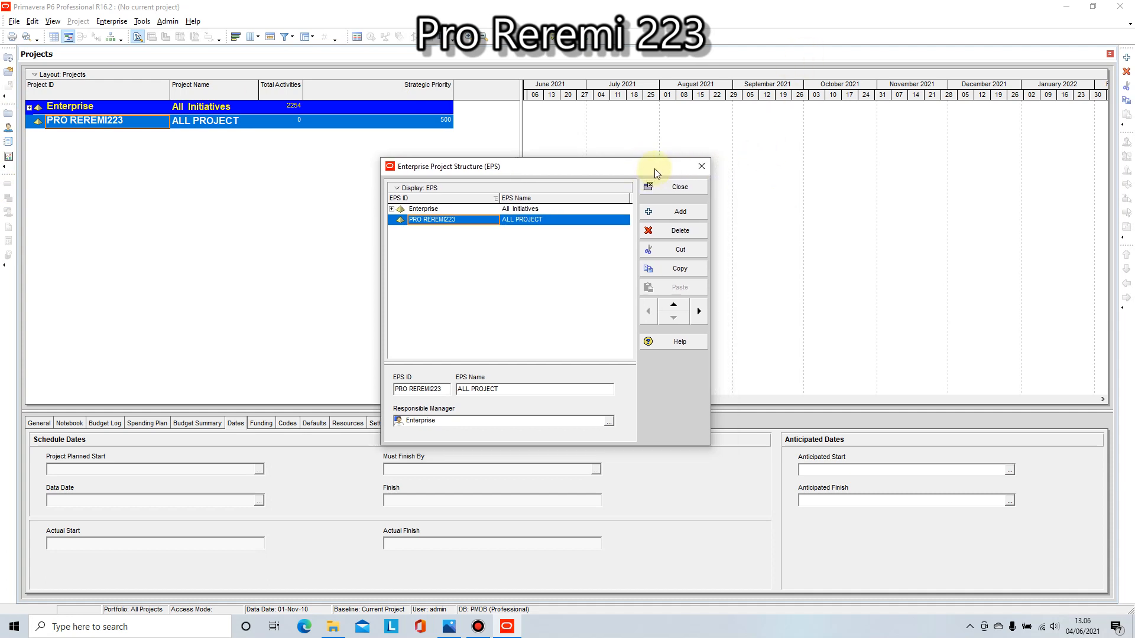
left_click(663, 212)
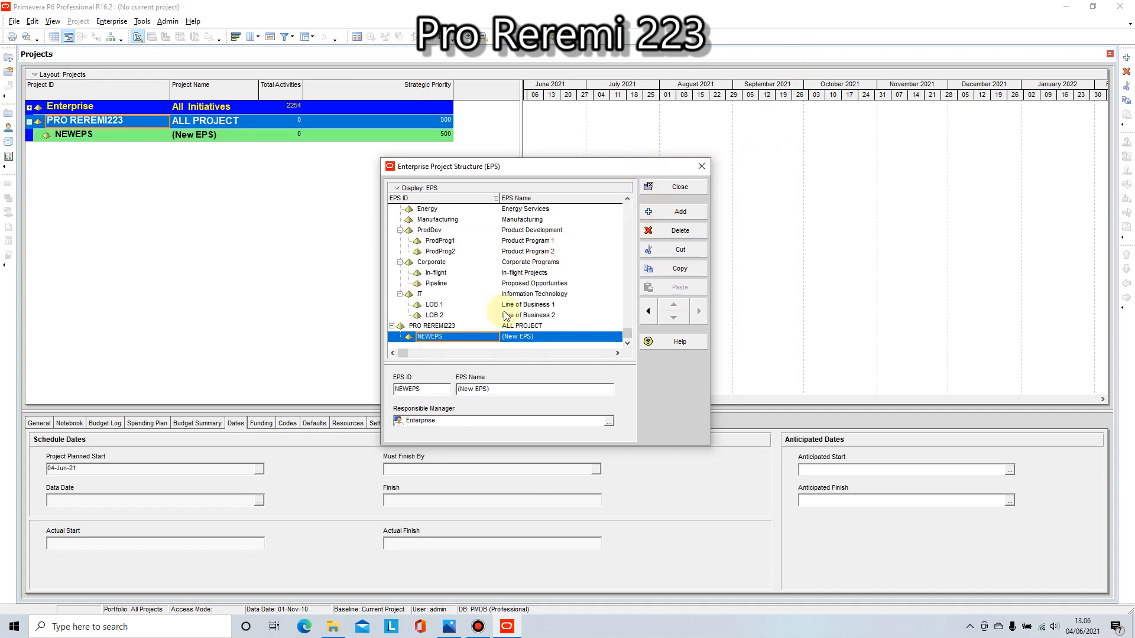
Step: Set the EPS ID of the new child element to BIDANG PERUMAHAN
left_click(447, 337)
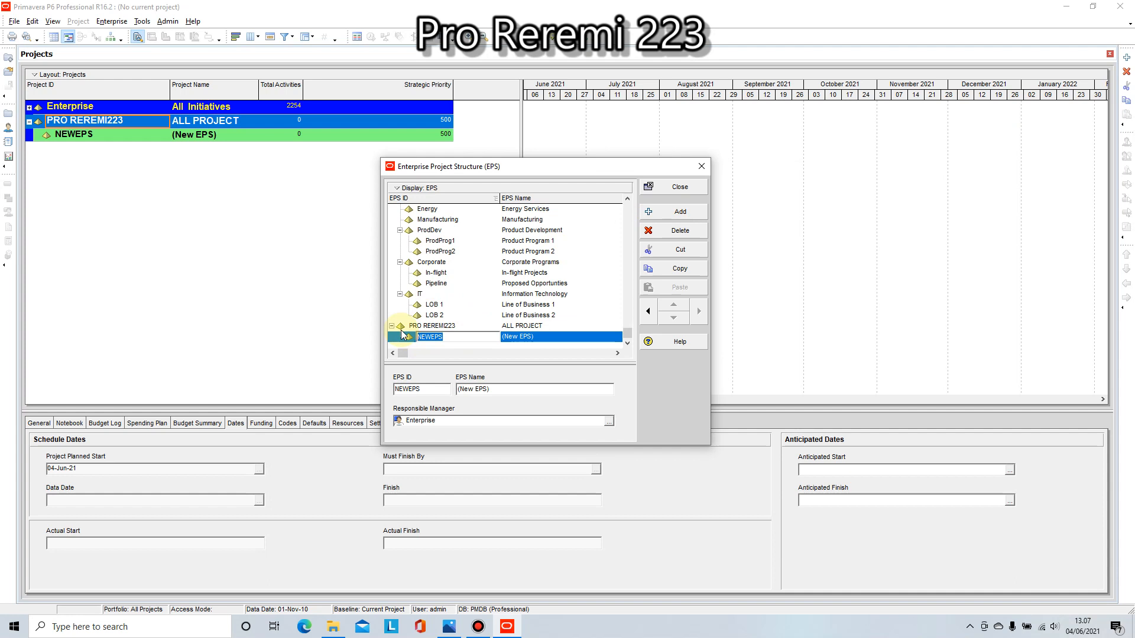
type("BIDANG")
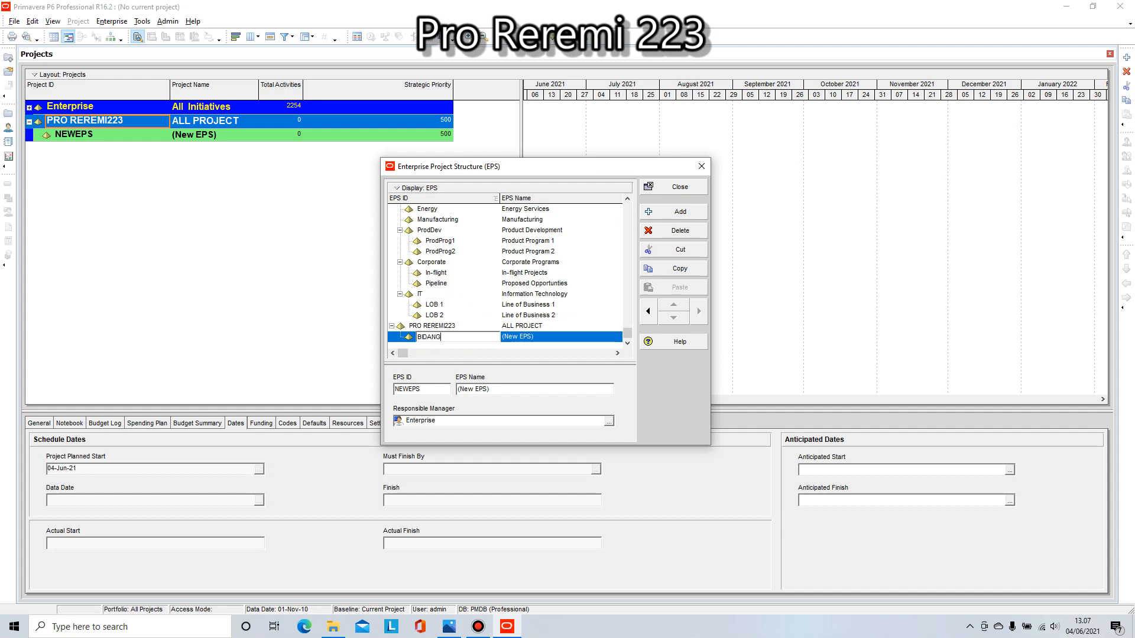
type(" PERUMAHAN")
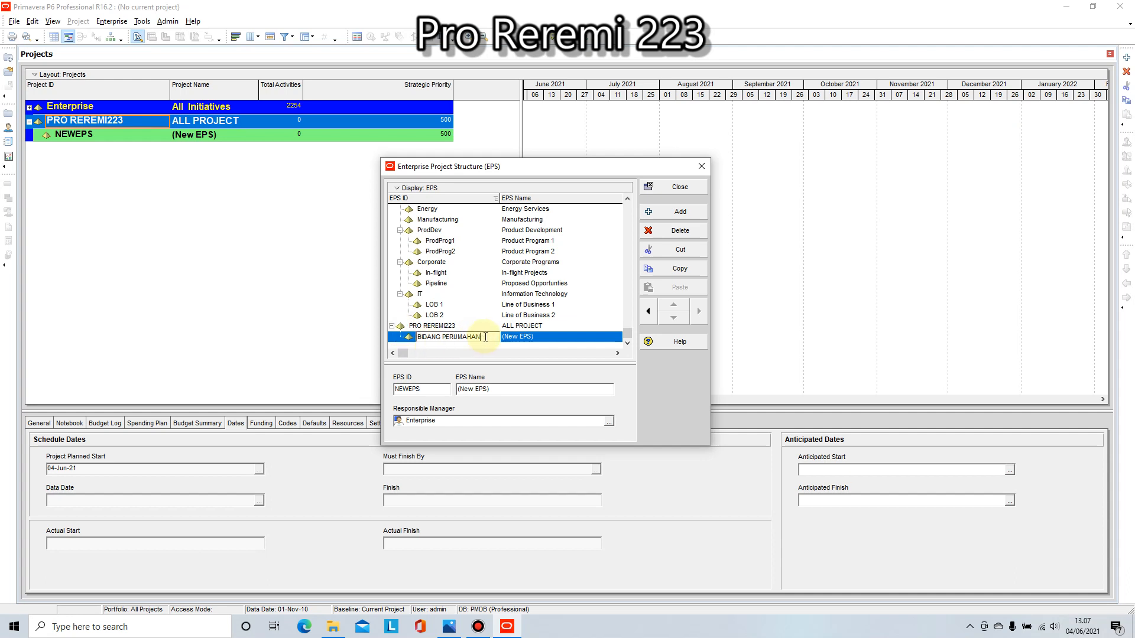
left_click(526, 337)
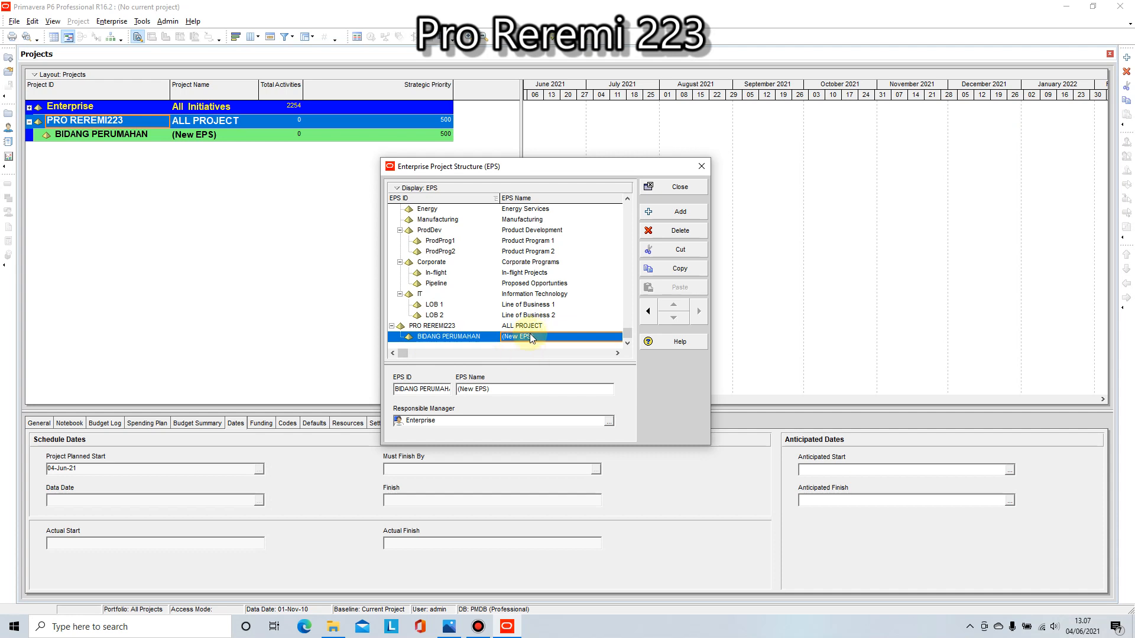
Step: Shorten the EPS ID of the BIDANG PERUMAHAN element to BID.PERUM
left_click(530, 335)
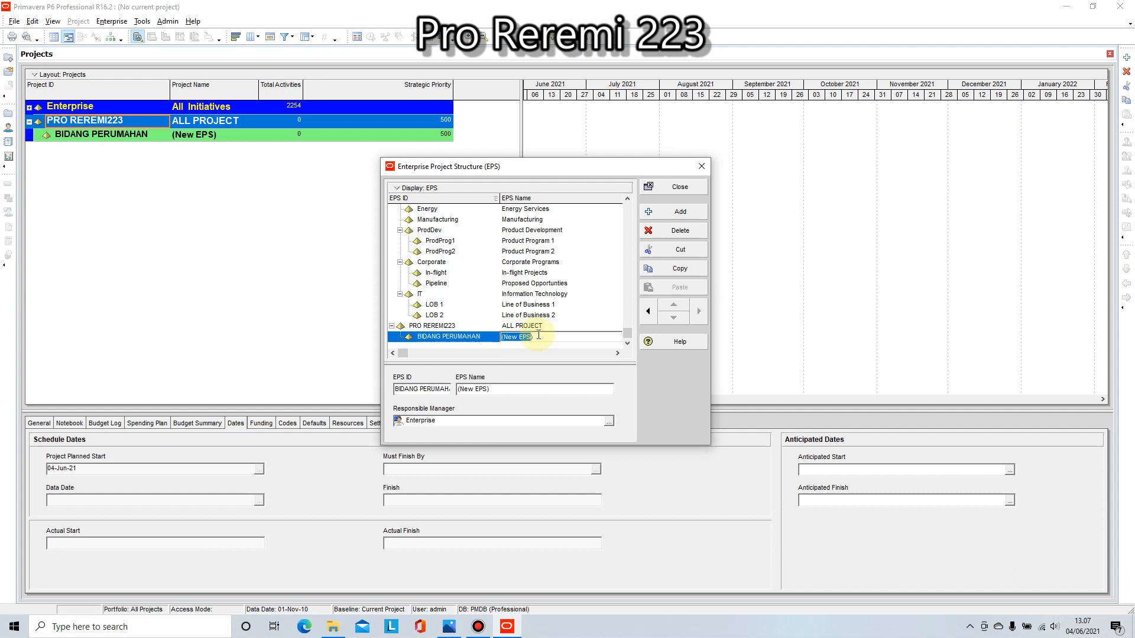
left_click(461, 335)
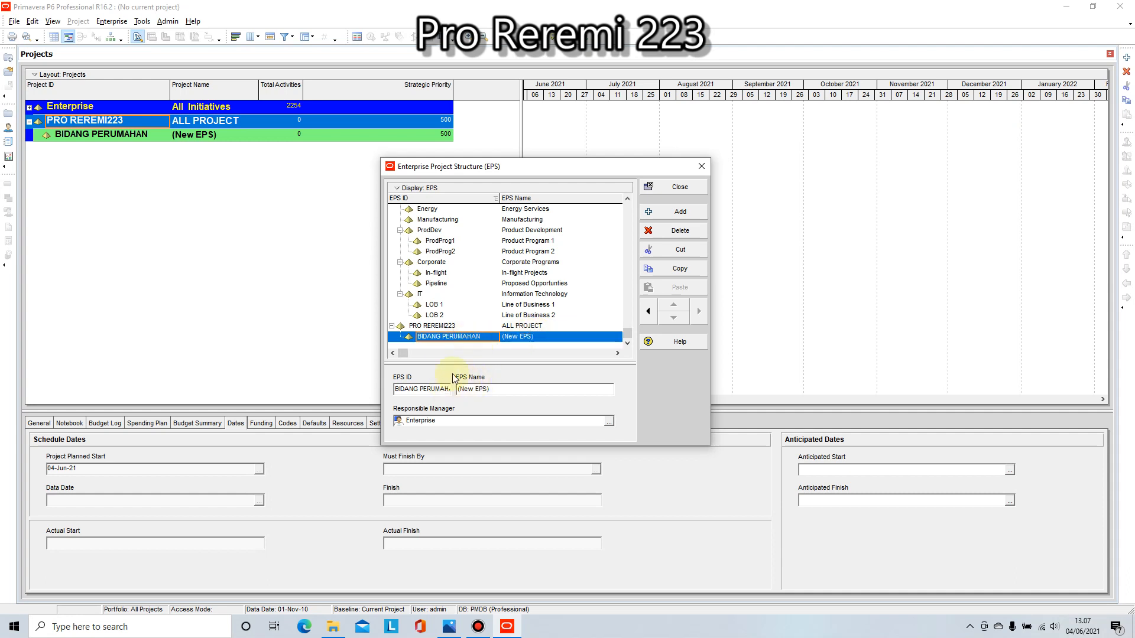
left_click(452, 336)
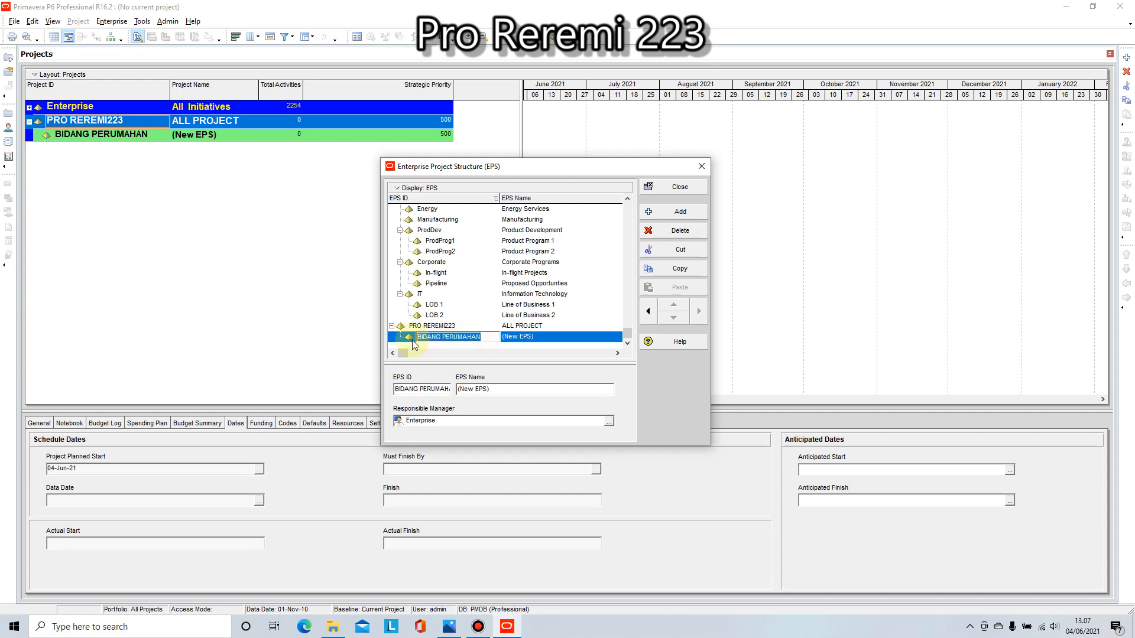
type("BID")
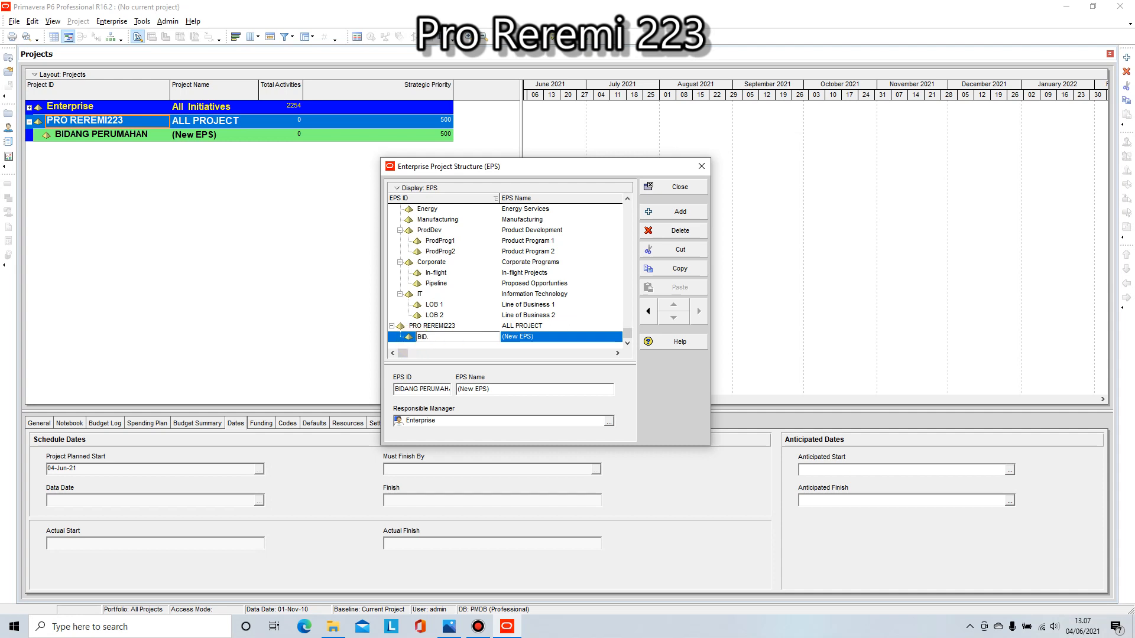
type(".PERUM")
Step: Set the EPS name of the BID.PERUM element to DEVISI PERUMAHAN
left_click(549, 336)
left_click(550, 335)
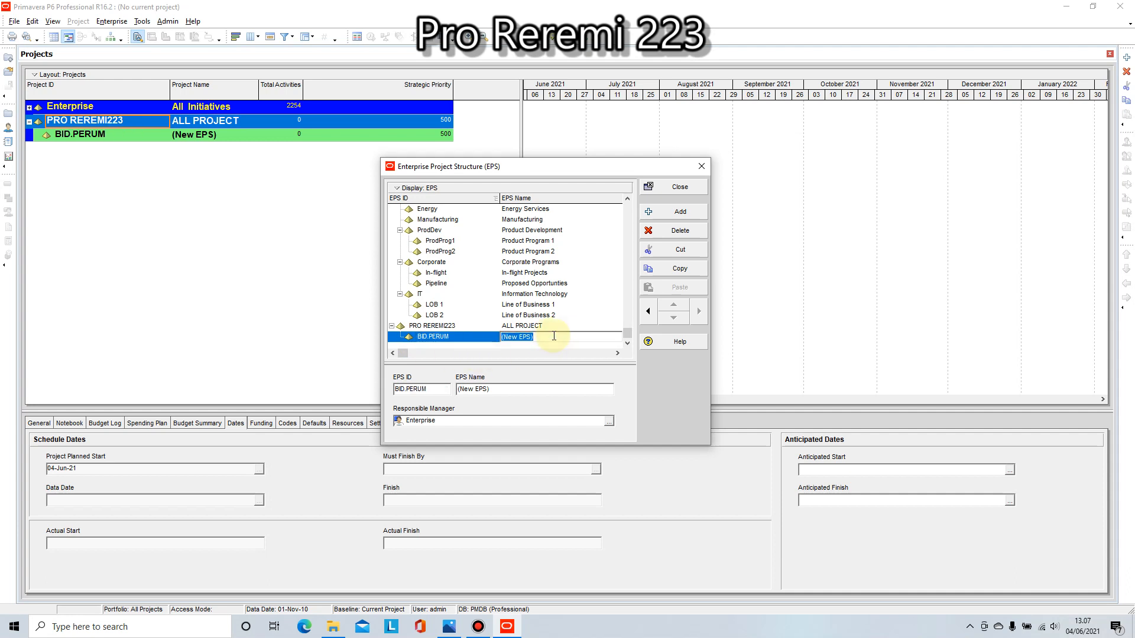
type("BIDANG")
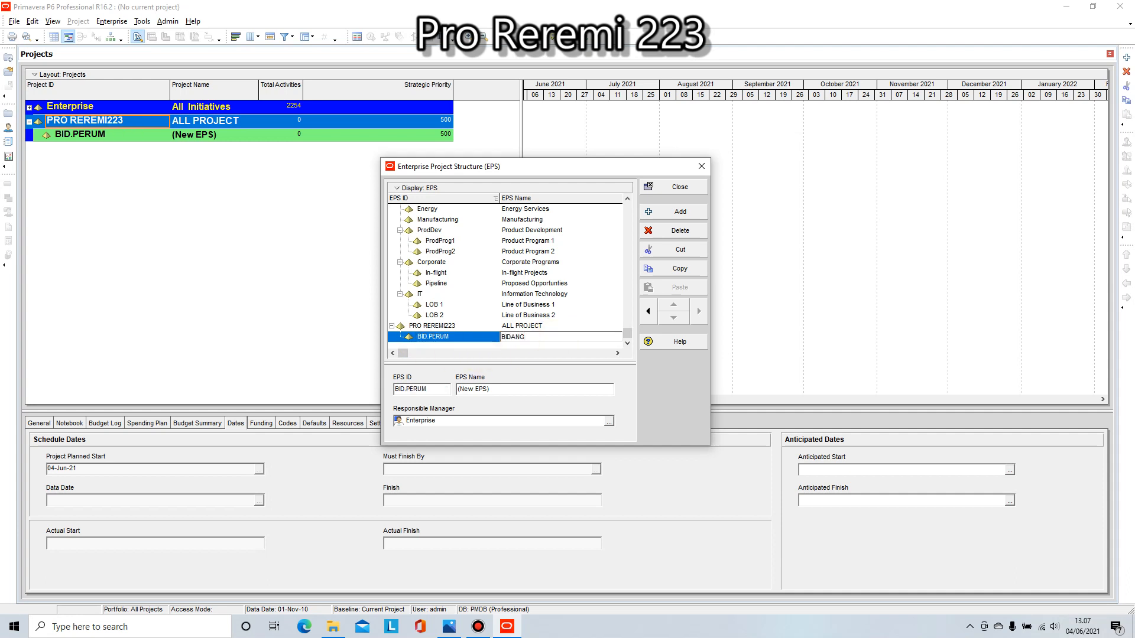
key("BackSpace")
key("BackSpace")
key("BackSpace")
key("BackSpace")
key("BackSpace")
key("BackSpace")
key("BackSpace")
type("DEVISI PERUMAHAN")
Step: Replace the BID prefix in the DEVISI PERUMAHAN element's EPS ID so that it reads DIV.PERUM
left_click(428, 338)
left_click_drag(428, 338, 418, 338)
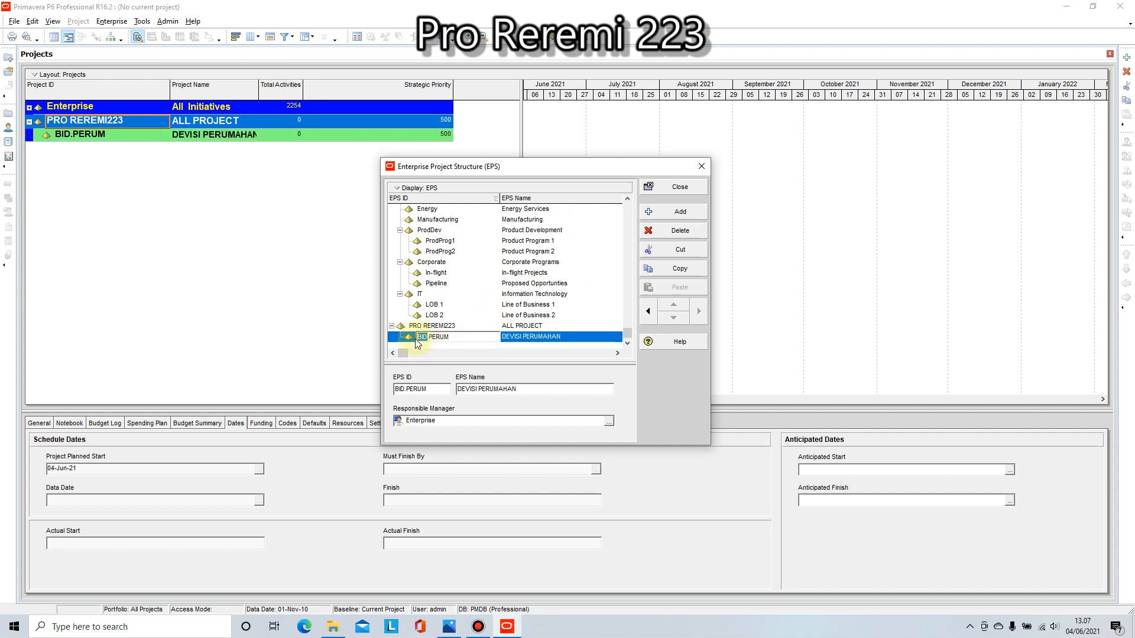
type("DIV")
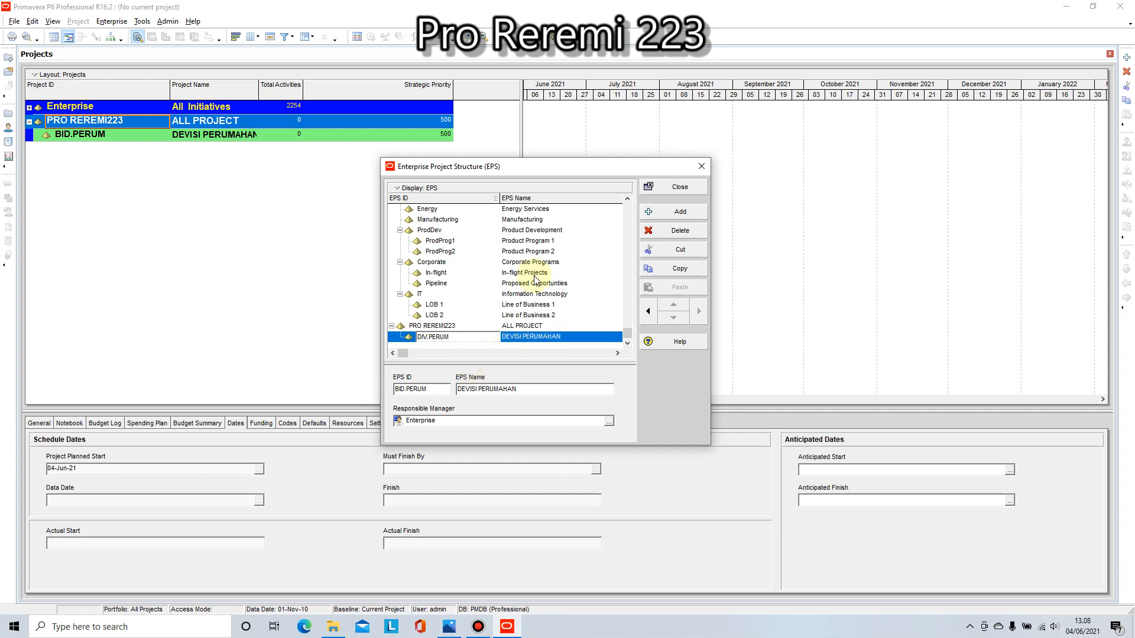
Step: Add another child element under PRO REREMI223 with EPS ID DIV. GEDUNG and EPS name DEVISI GEDUNG
left_click(677, 210)
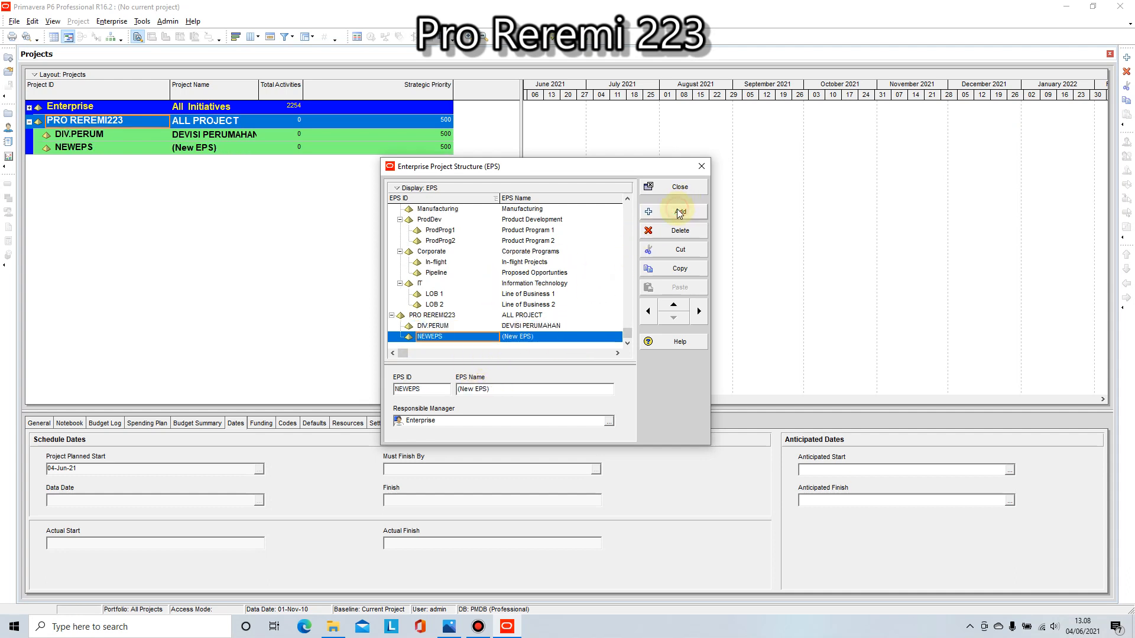
left_click(440, 336)
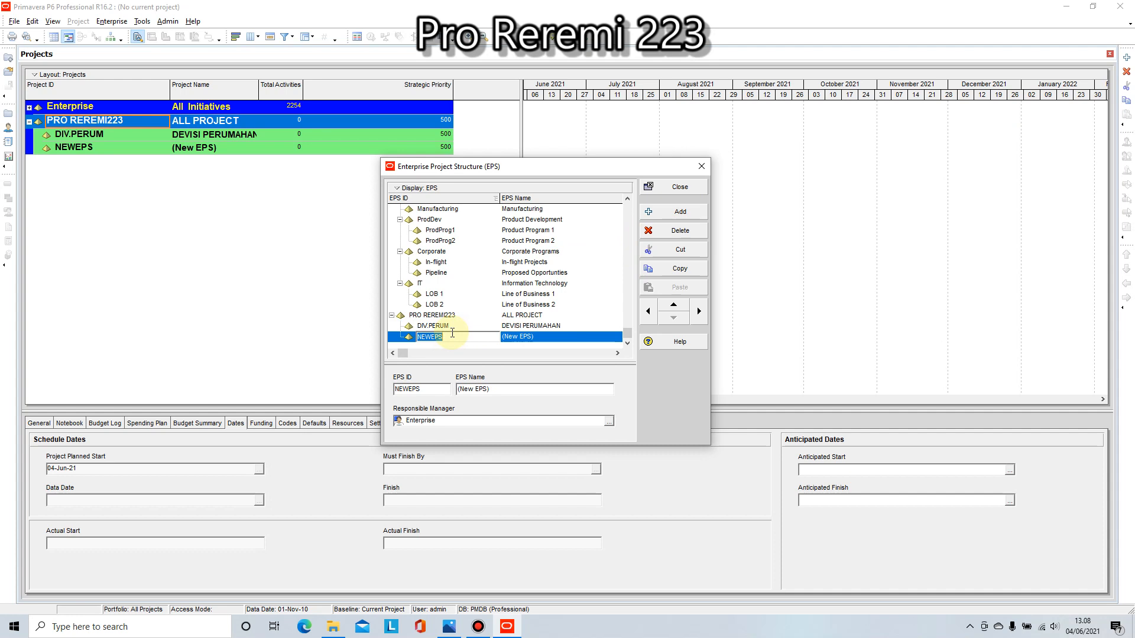
type("DIV")
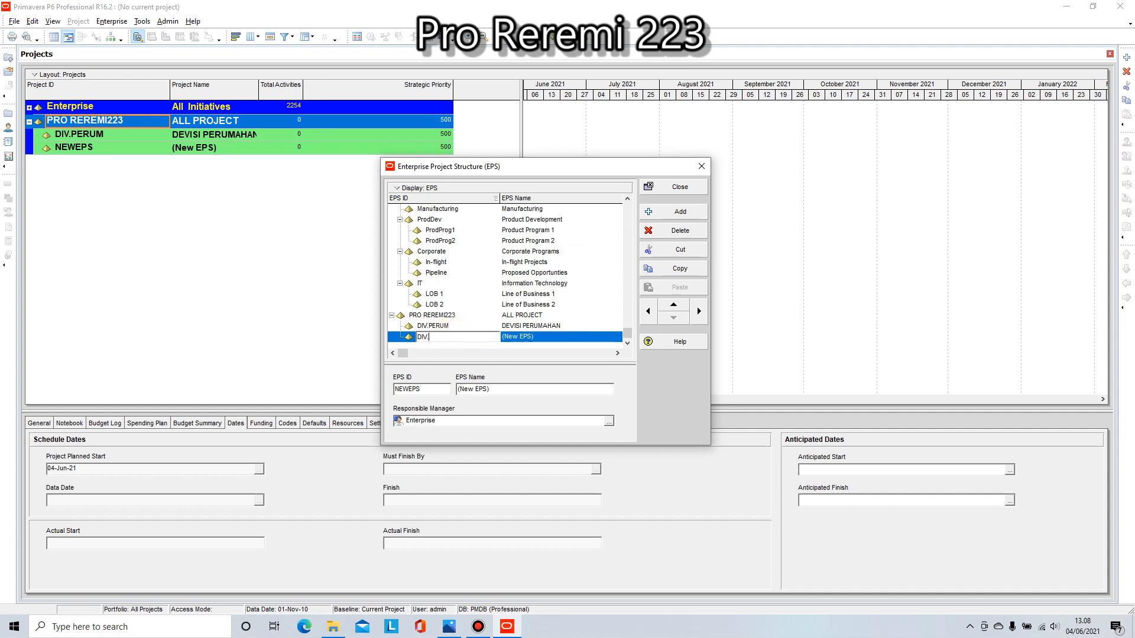
type(". GEDUNG")
left_click(550, 338)
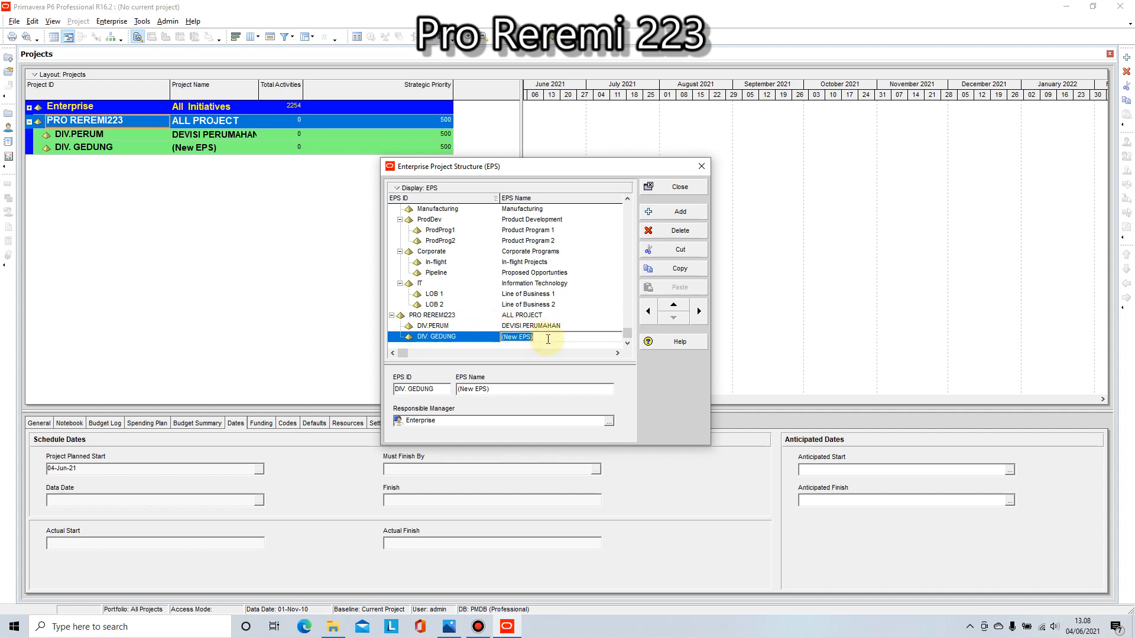
type("DE")
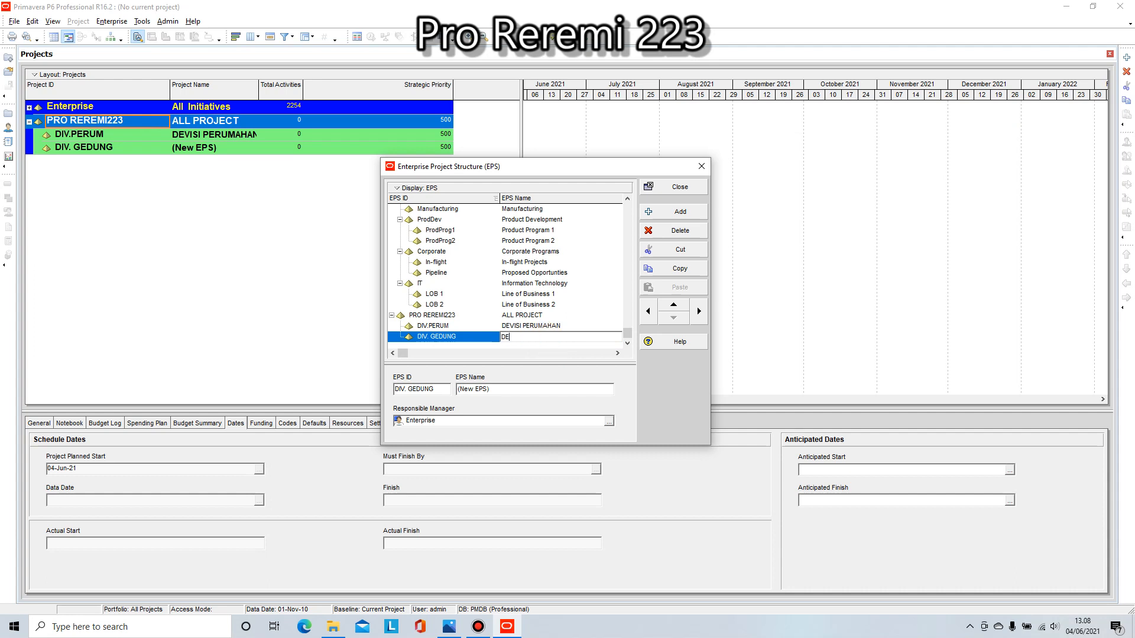
type("VISI GEDUNG")
left_click(539, 336)
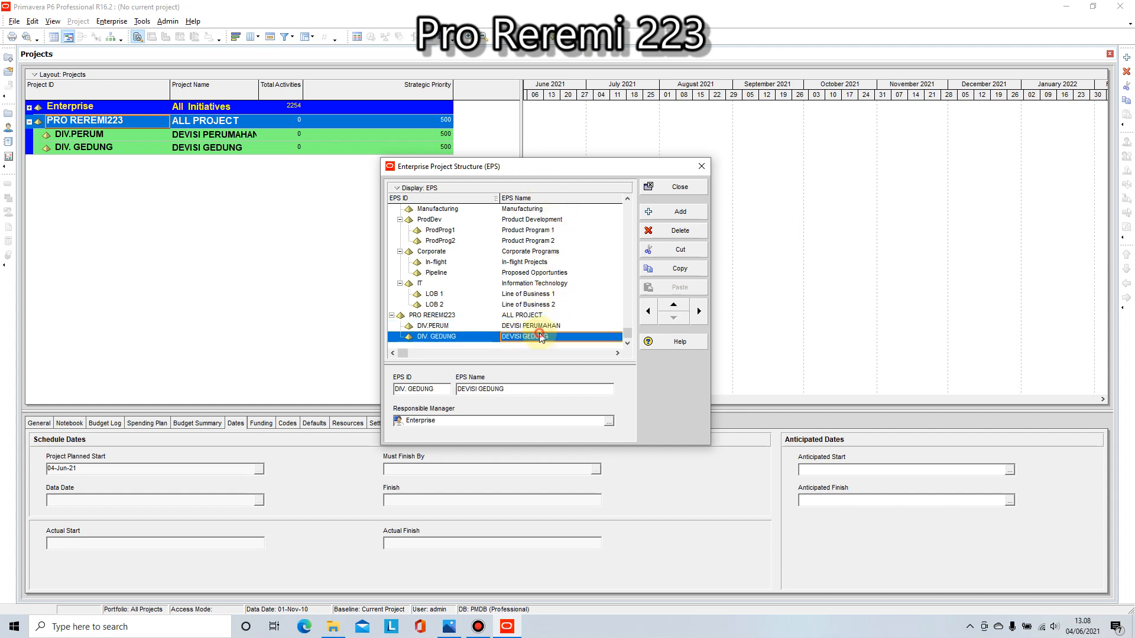
Step: Add a third child element under PRO REREMI223 with the EPS ID DIV. INFRA
left_click(659, 213)
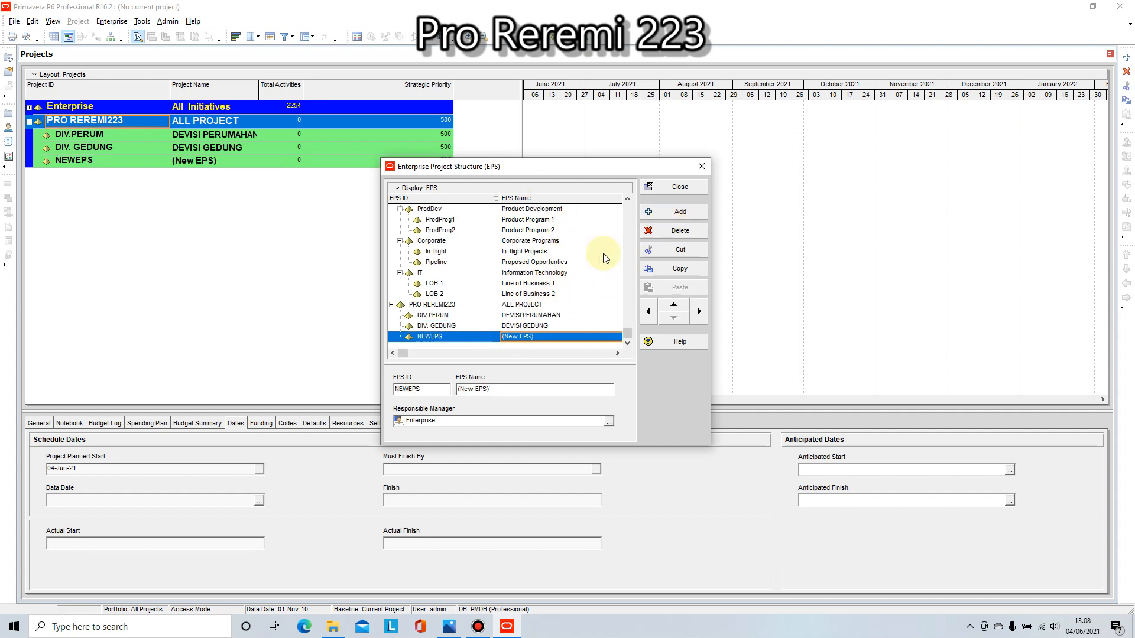
left_click(449, 337)
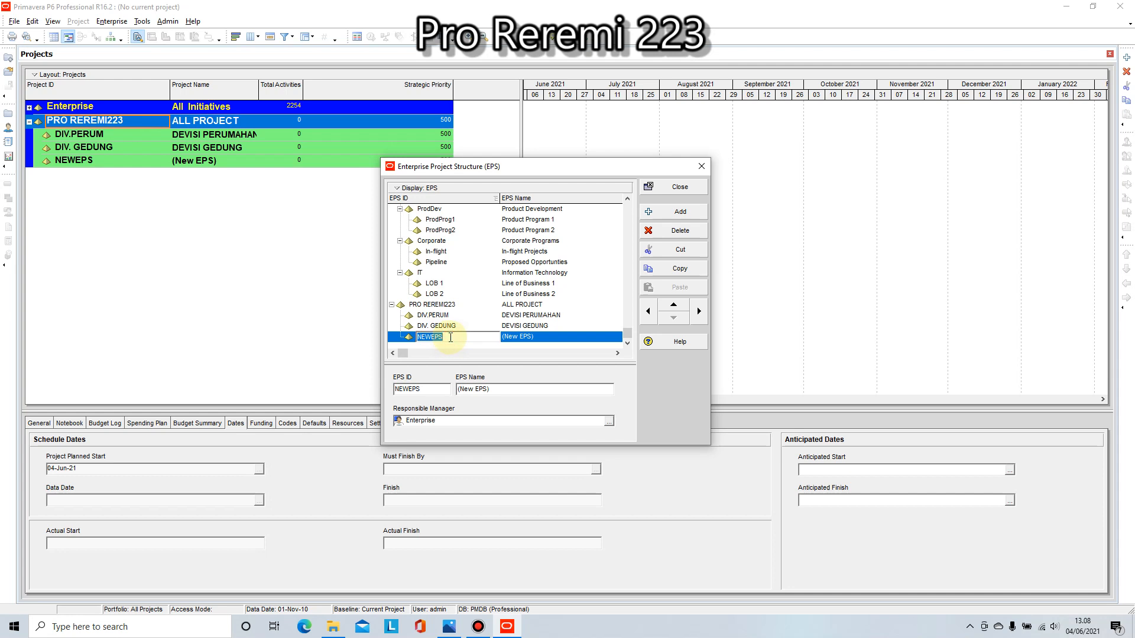
type("DIV.")
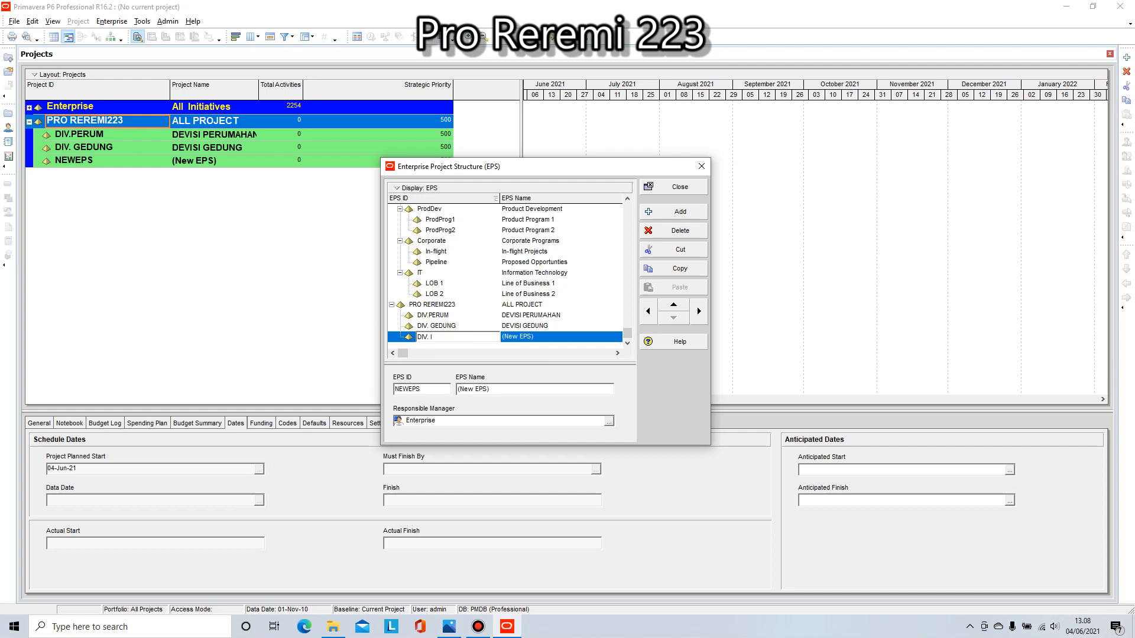
type("INFRA")
Step: Set the EPS name of the DIV. INFRA element to DEVISI INFRASTRUKTUR
left_click(531, 337)
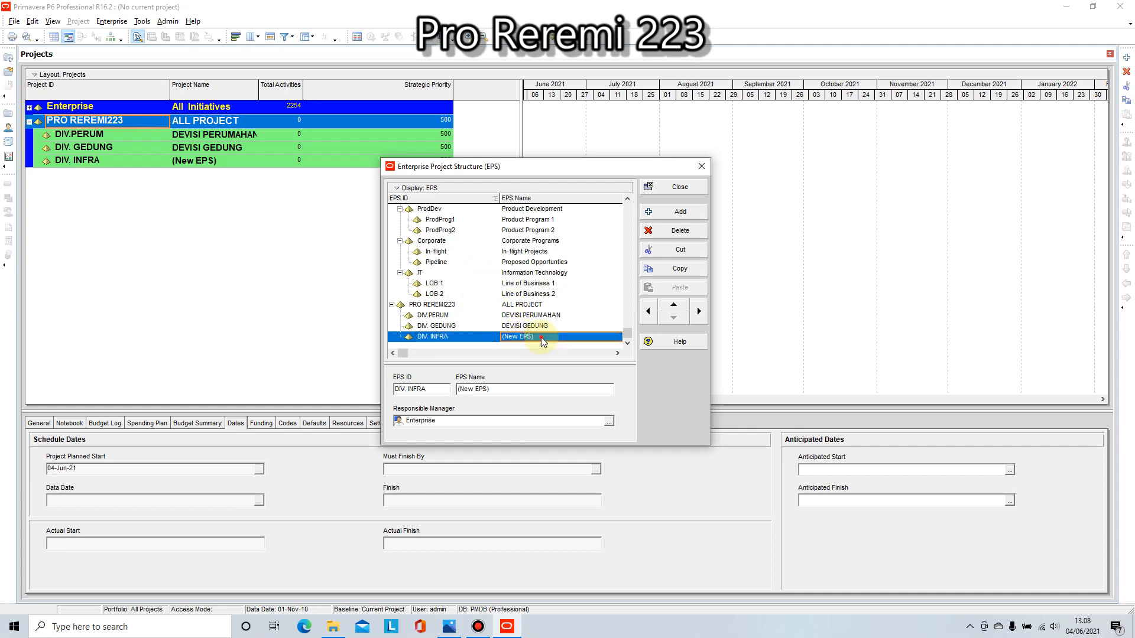
left_click_drag(544, 337, 501, 339)
type("DEV")
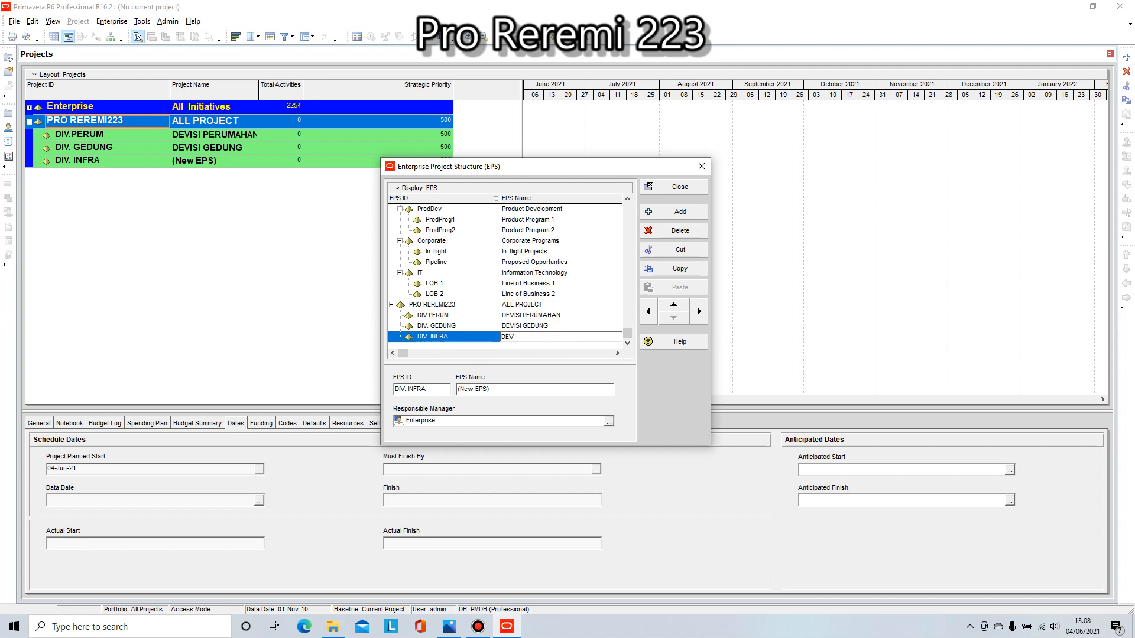
type("ISI INFRASTRUCTUR")
key("BackSpace")
key("BackSpace")
key("BackSpace")
type("KTUR")
Step: Add a fourth child element under PRO REREMI223 with EPS ID DIV. KONS and EPS name DEVISI KONSULTAN
left_click(678, 216)
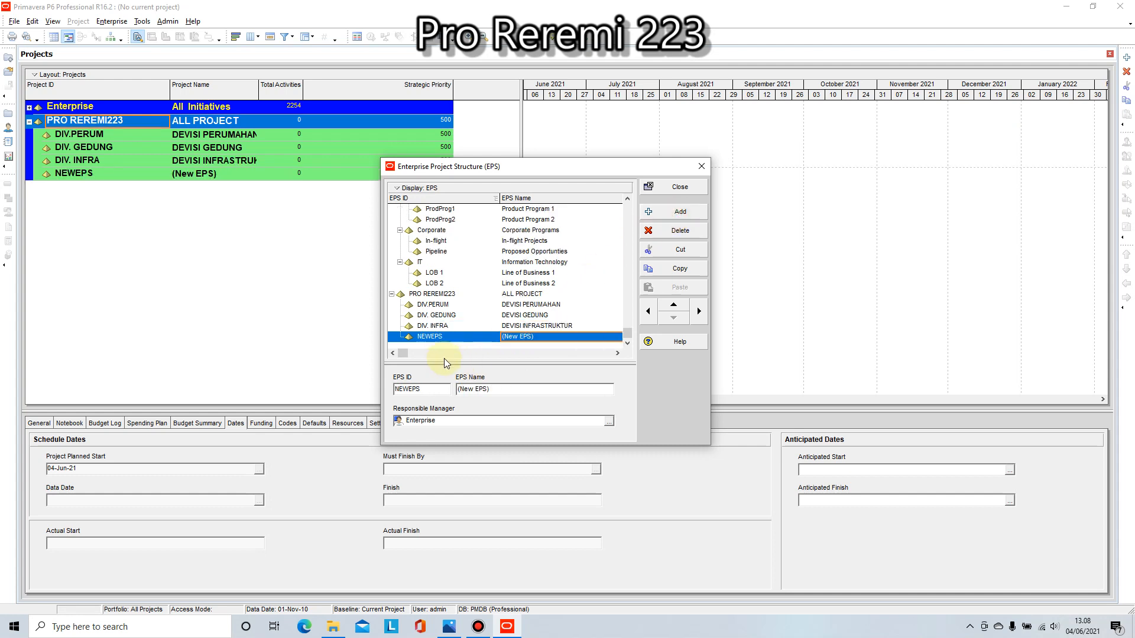
left_click(452, 336)
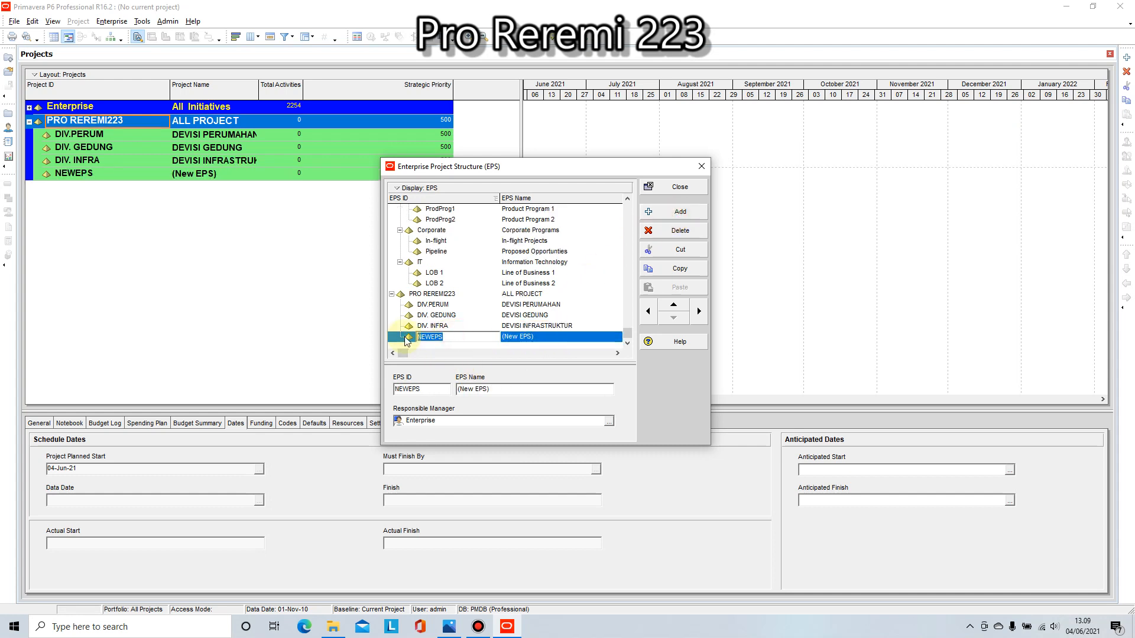
type("DIV.")
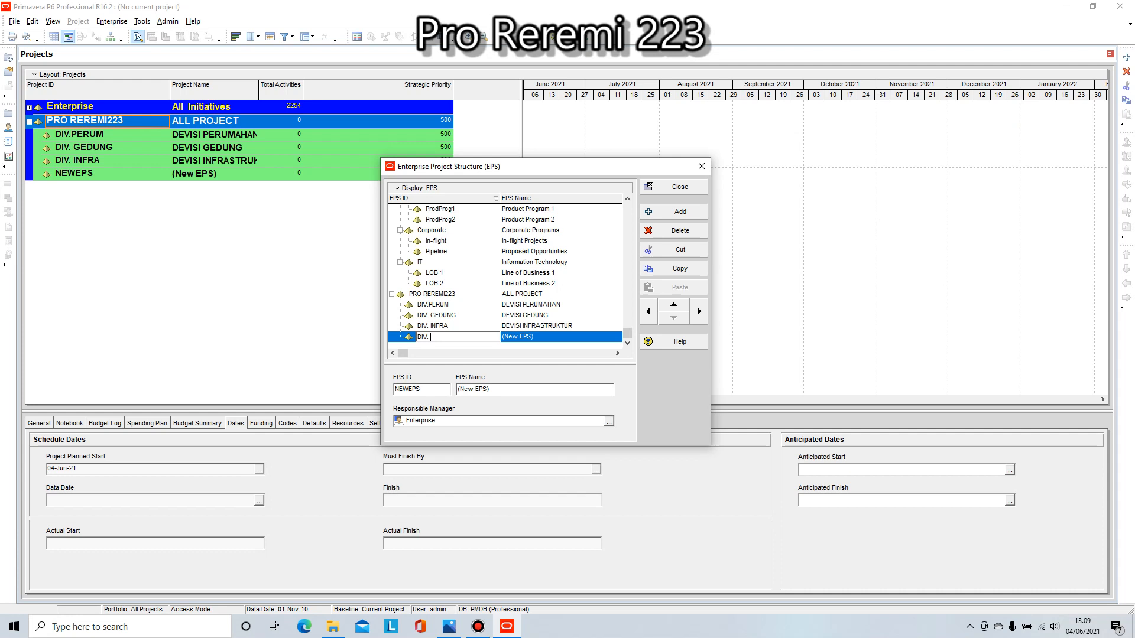
type("KONS")
left_click(539, 338)
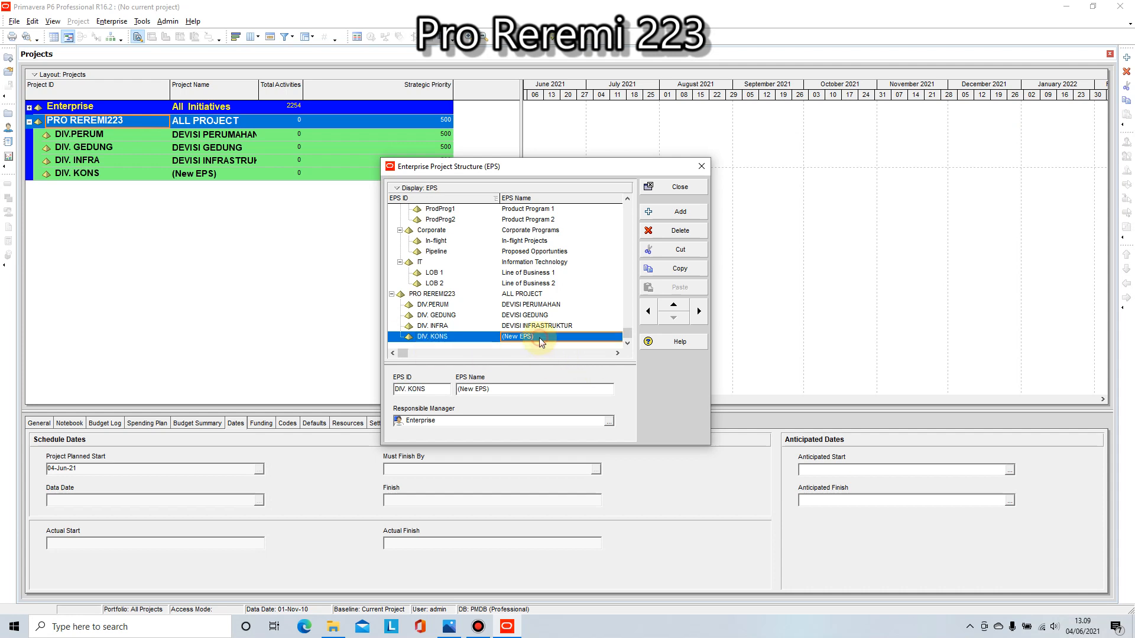
type("DE")
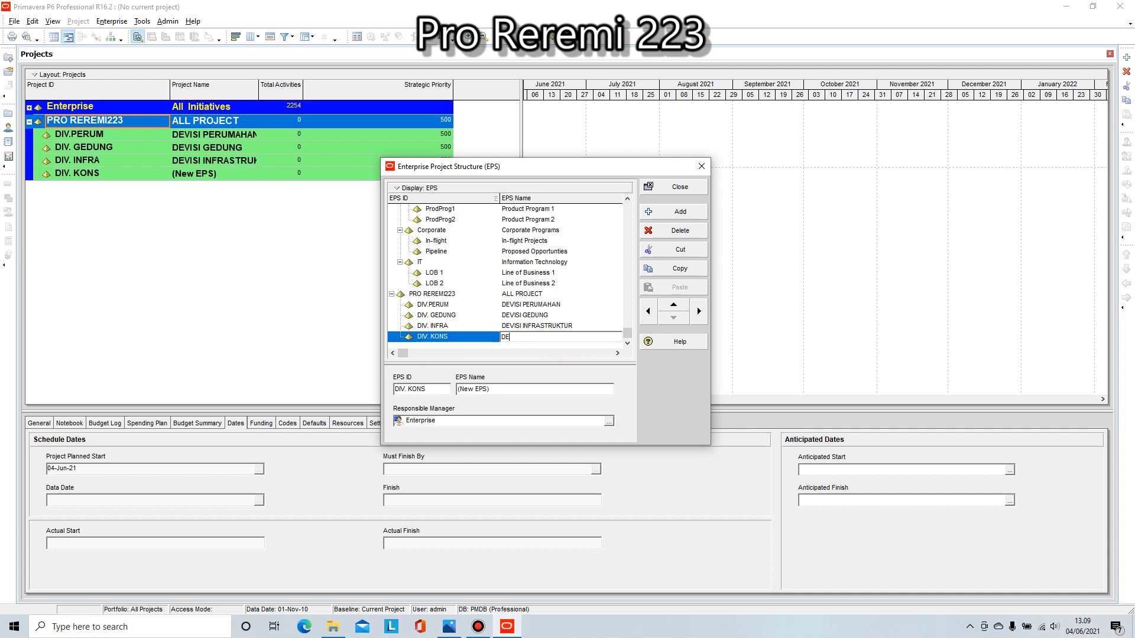
type("VISI KONSULTAN")
Step: Close the Enterprise Project Structure dialog with the four divisions in place
left_click(545, 305)
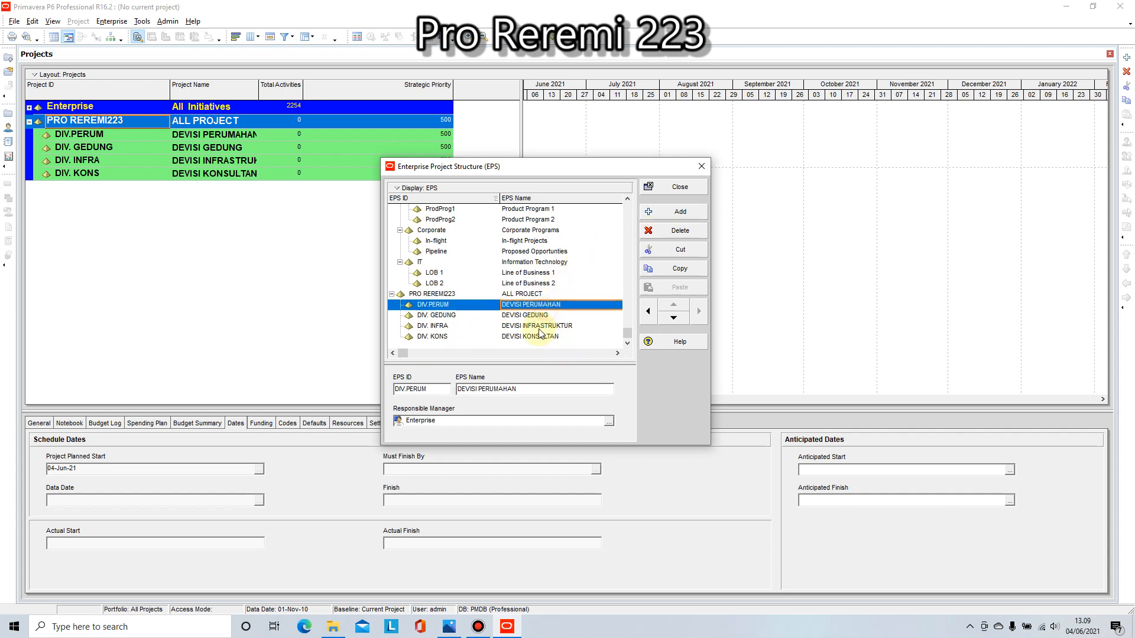
left_click(538, 327)
left_click(680, 188)
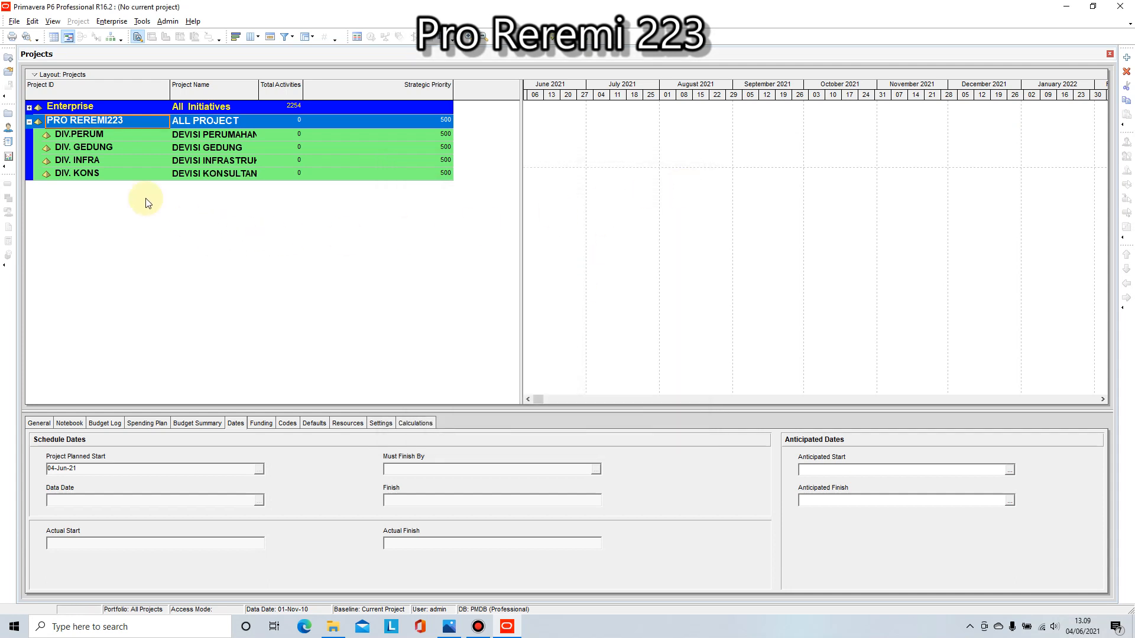
Step: Widen the Project Name column in the project list to fit the full division names
left_click(54, 134)
left_click(83, 147)
left_click(84, 163)
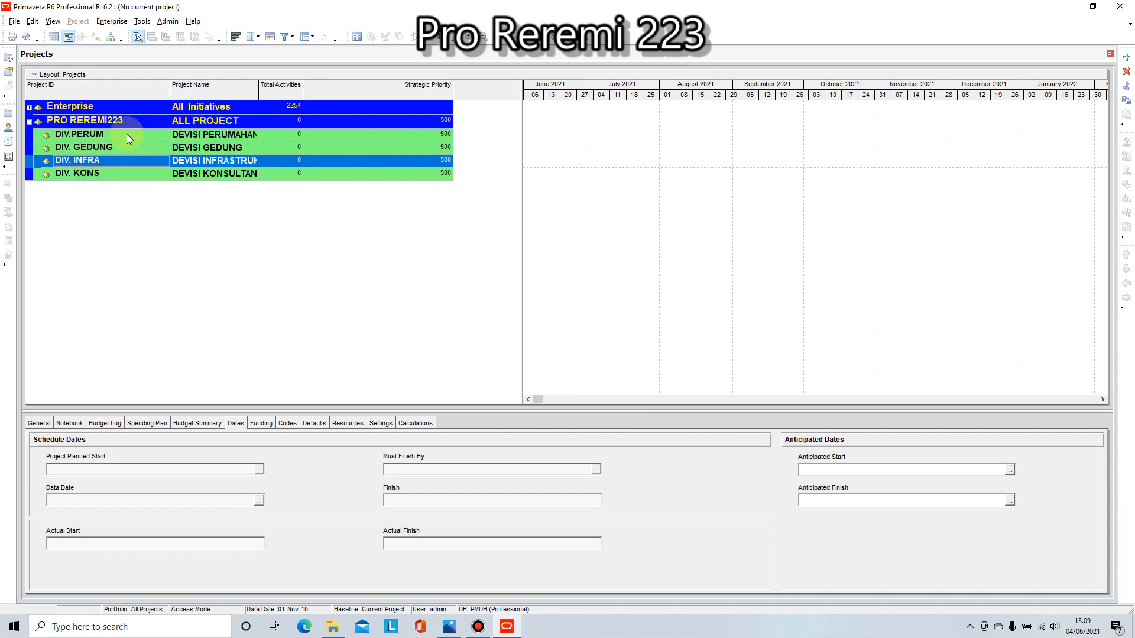
mouse_move(302, 86)
left_mouse_down()
mouse_move(319, 86)
mouse_move(285, 82)
left_mouse_up()
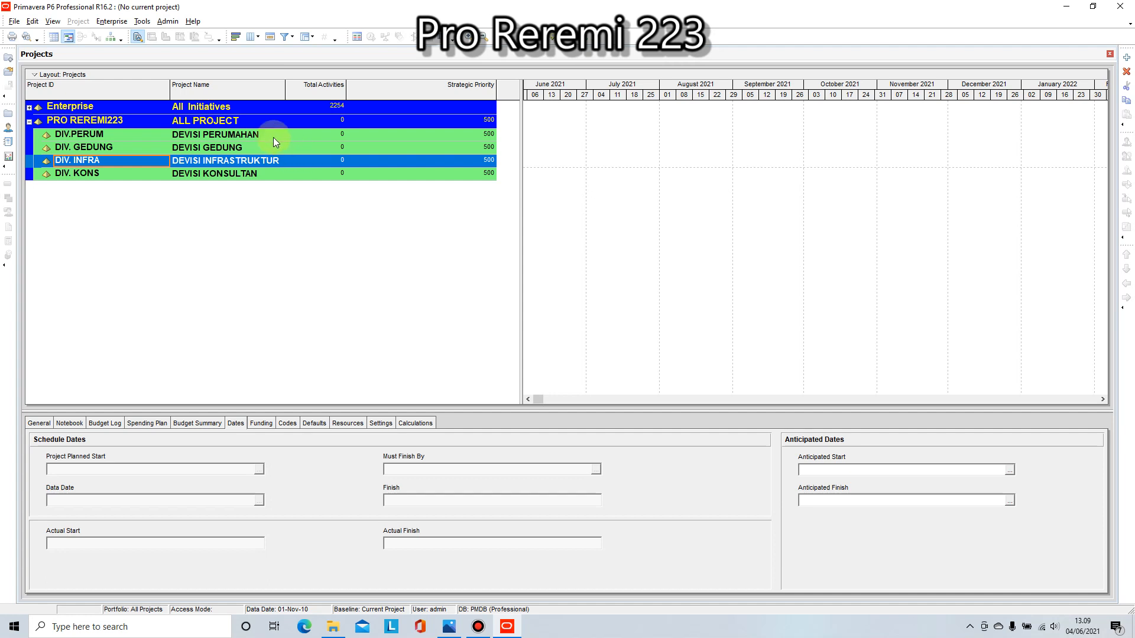
Step: Compare the total activities of the Enterprise branch with those of PRO REREMI223 and its divisions
left_click(29, 107)
left_click(30, 107)
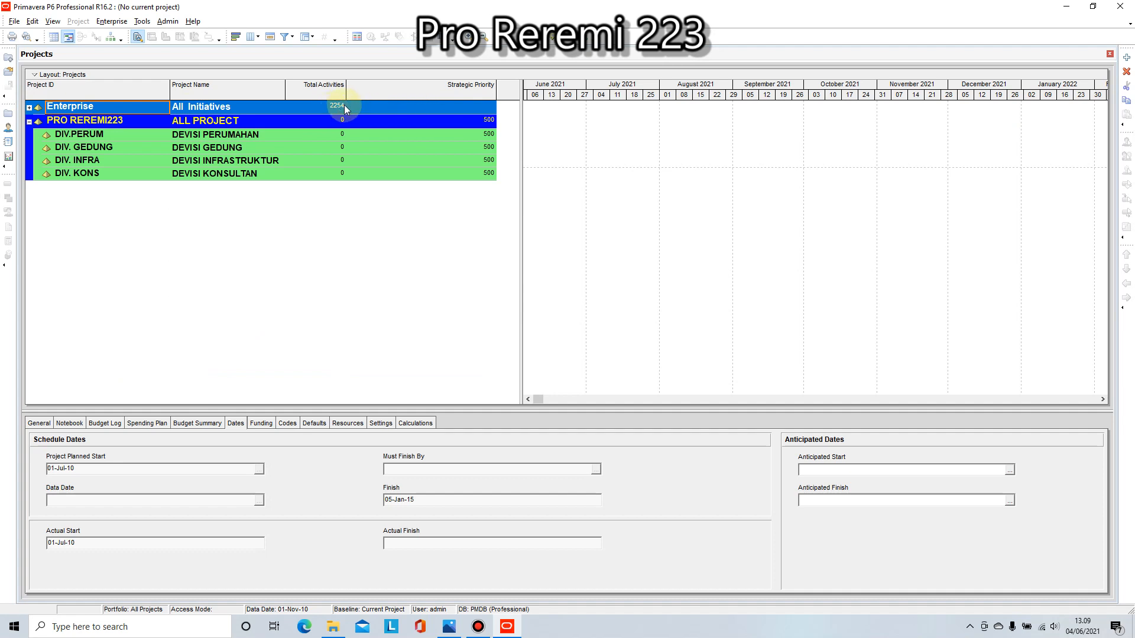
left_click(344, 106)
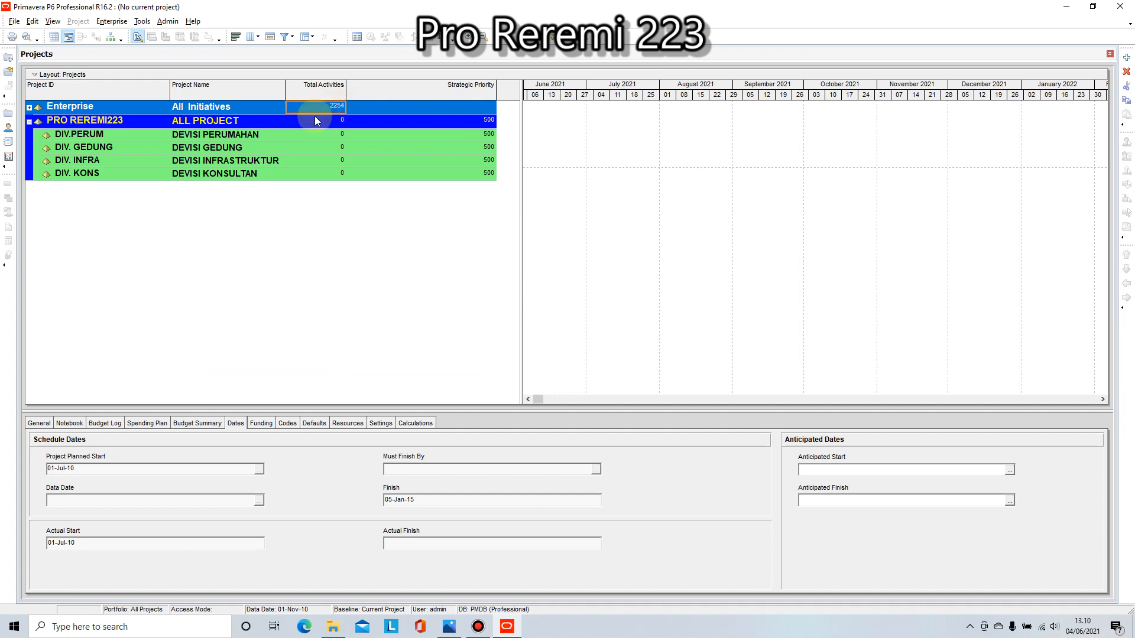
left_click(82, 137)
left_click(90, 149)
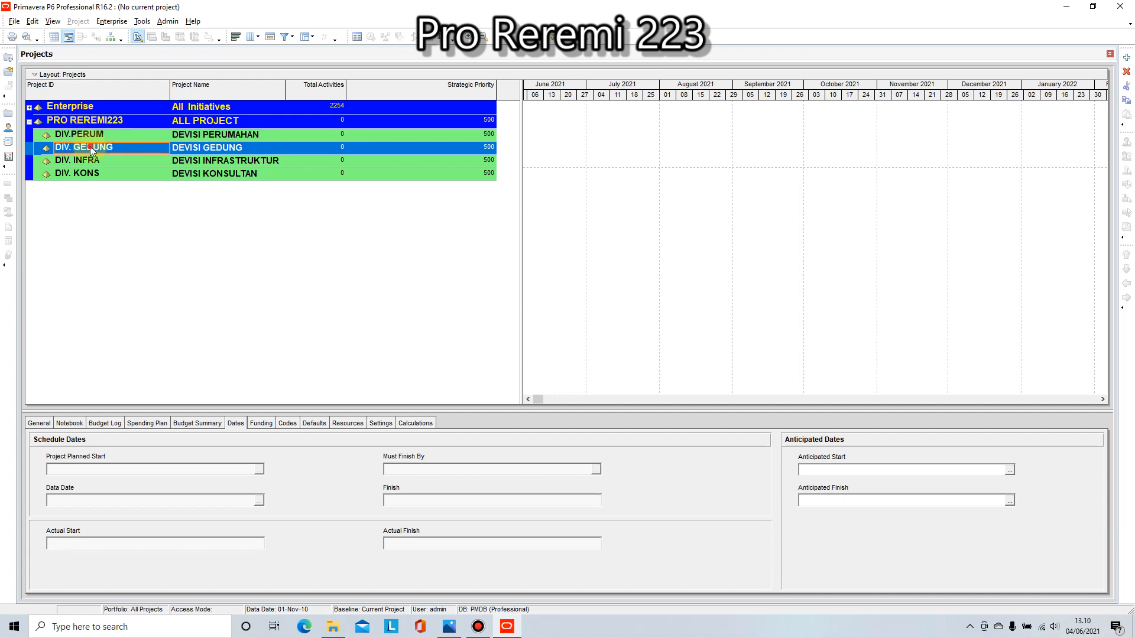
left_click(315, 122)
Step: View the general details of DIV. GEDUNG and open the list of available responsible managers
left_click(44, 423)
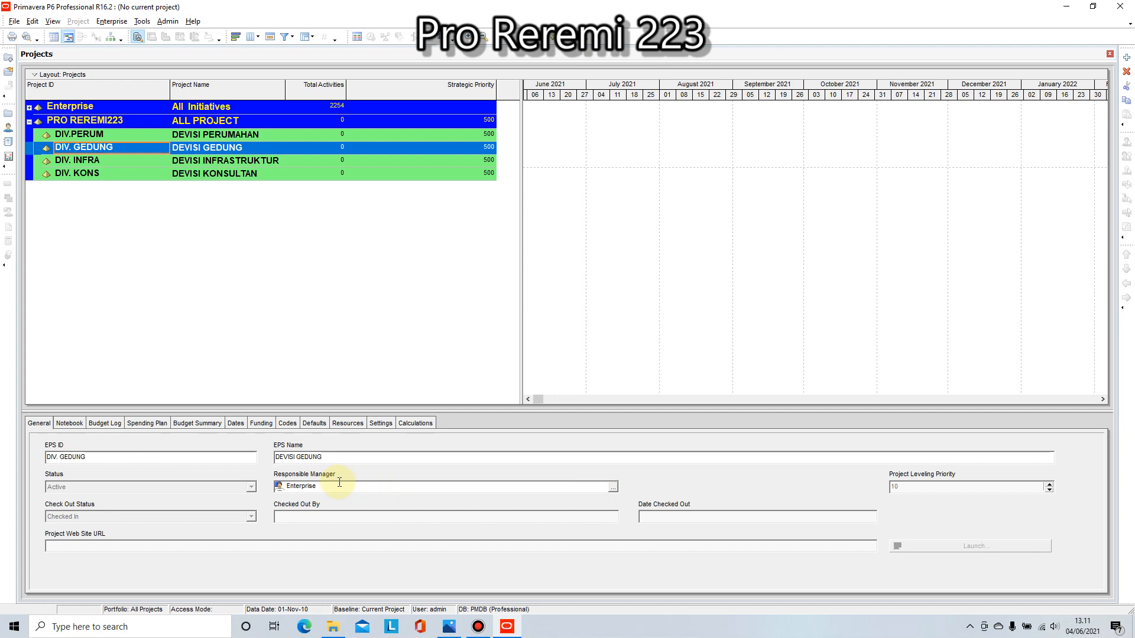
left_click(613, 486)
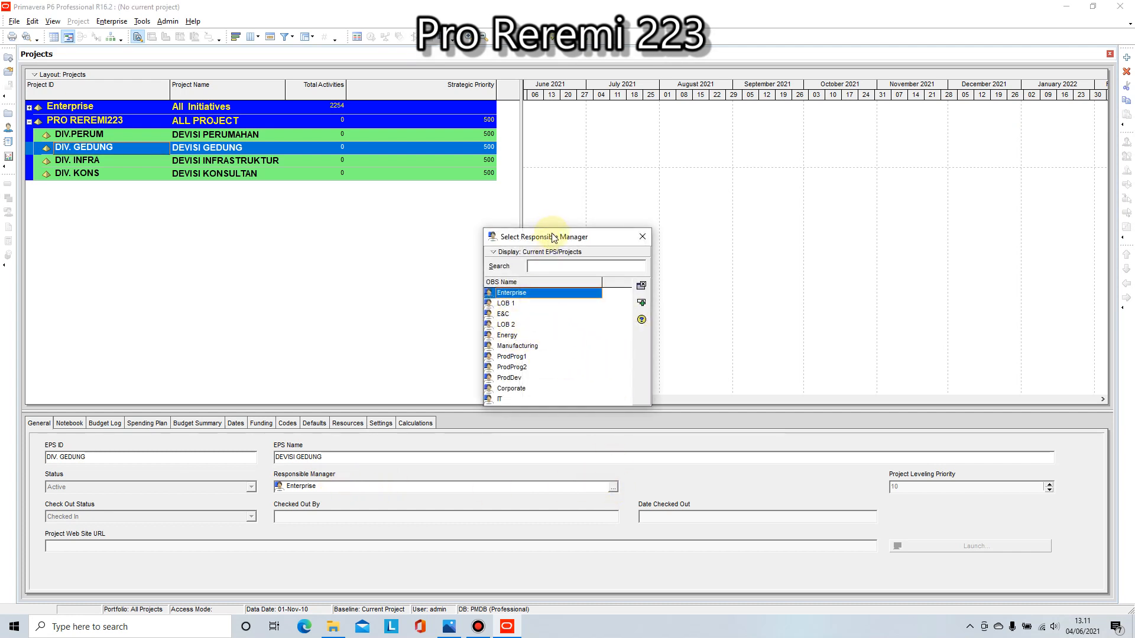
left_click_drag(548, 238, 562, 200)
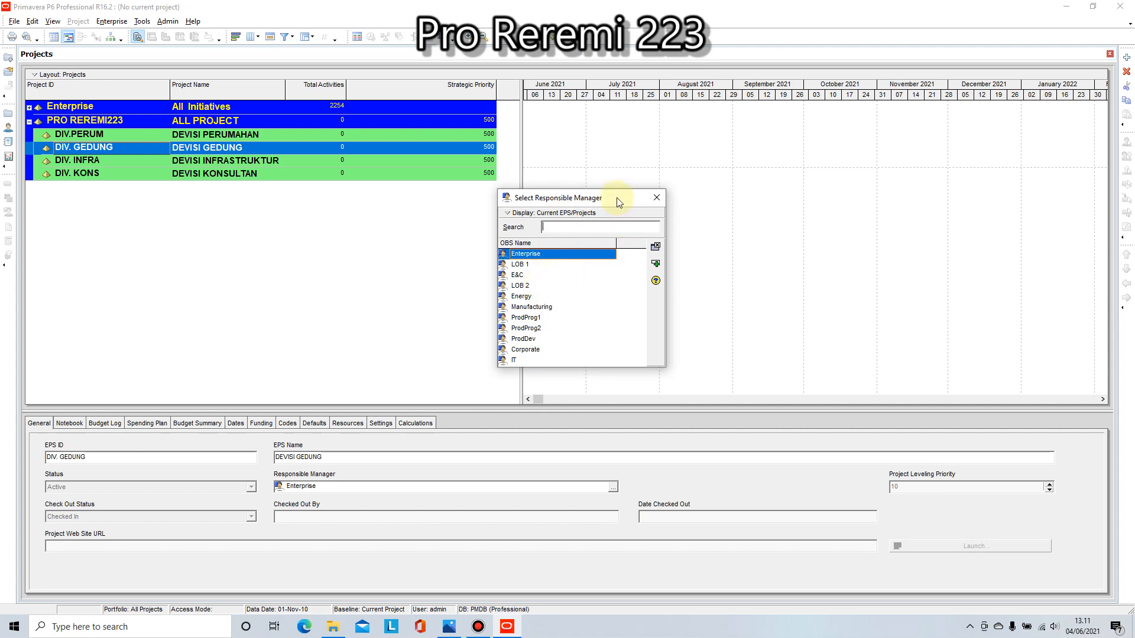
left_click_drag(616, 198, 628, 169)
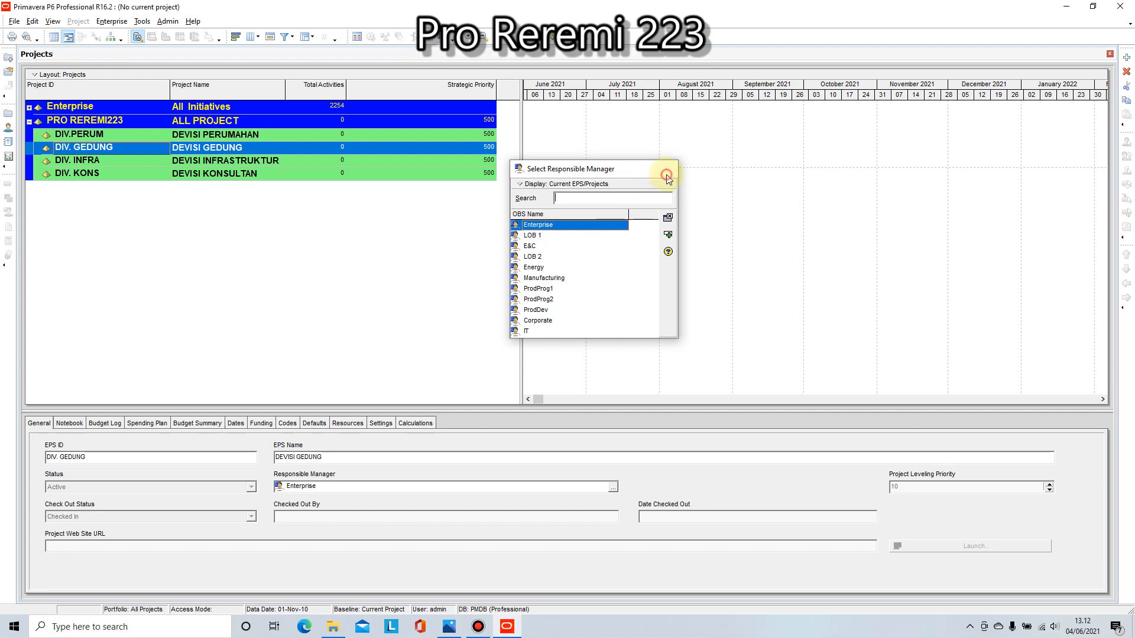
Step: Close the responsible manager list without choosing one and compare the general details of DIV. GEDUNG and DIV. INFRA
left_click(667, 174)
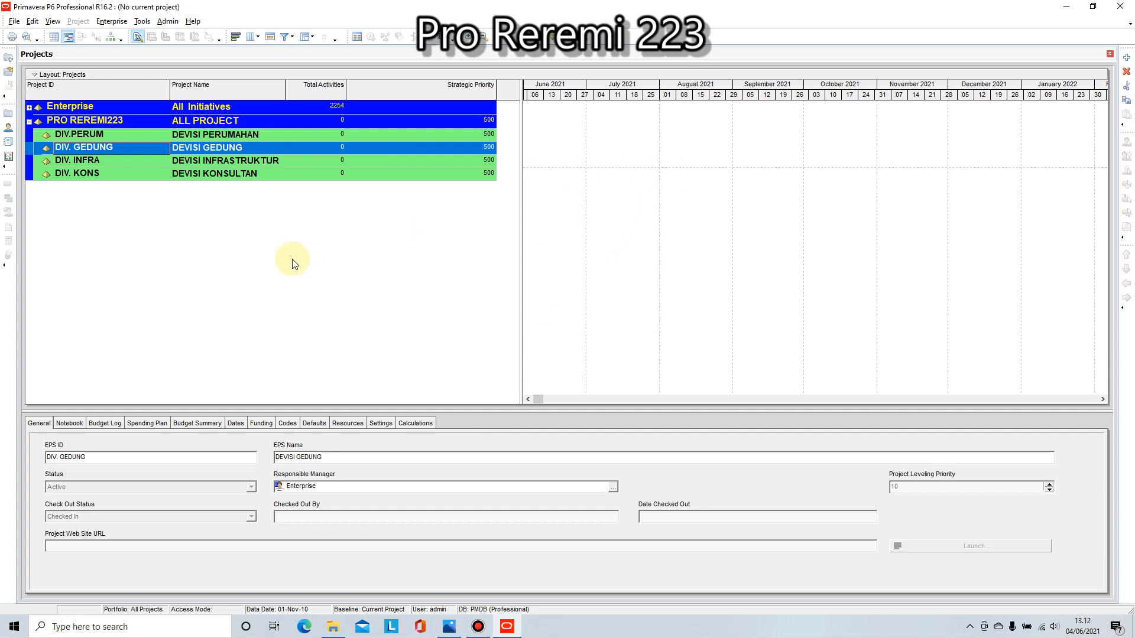
left_click(110, 160)
left_click(115, 147)
left_click(119, 159)
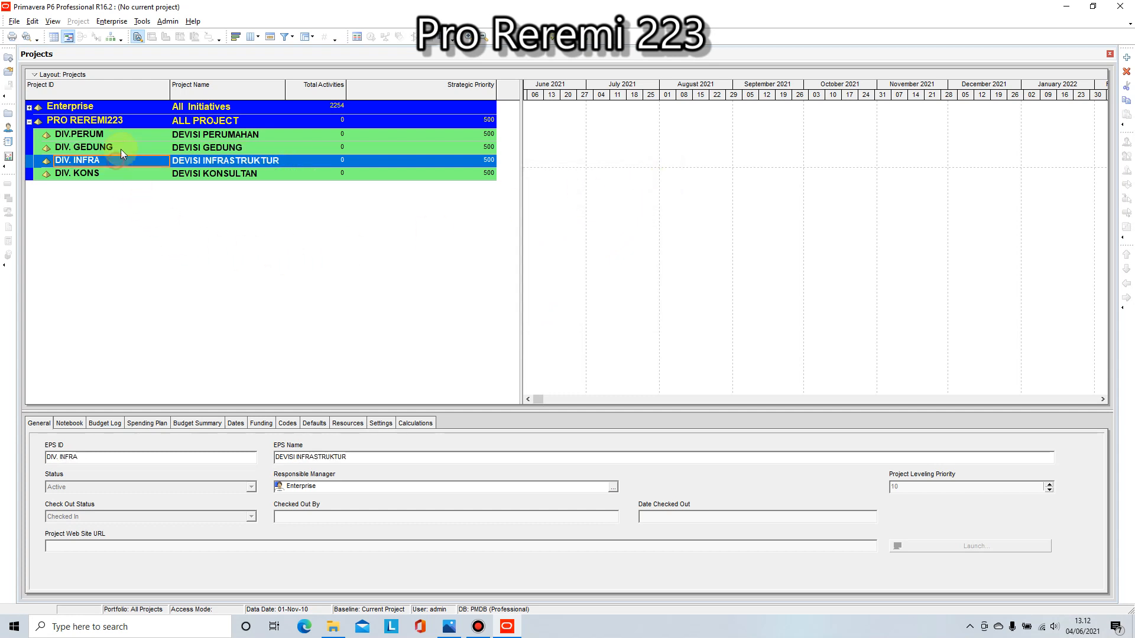
left_click(121, 146)
left_click(121, 160)
left_click(124, 147)
left_click(126, 161)
left_click(108, 151)
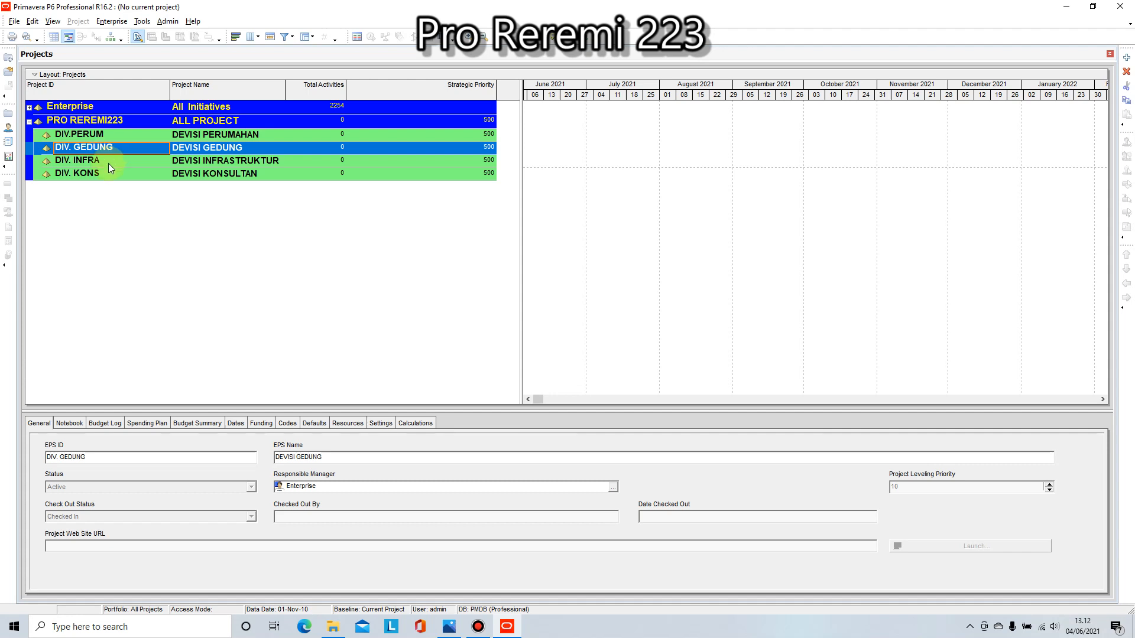
left_click(109, 162)
left_click(110, 146)
left_click(110, 161)
left_click(115, 153)
right_click(98, 148)
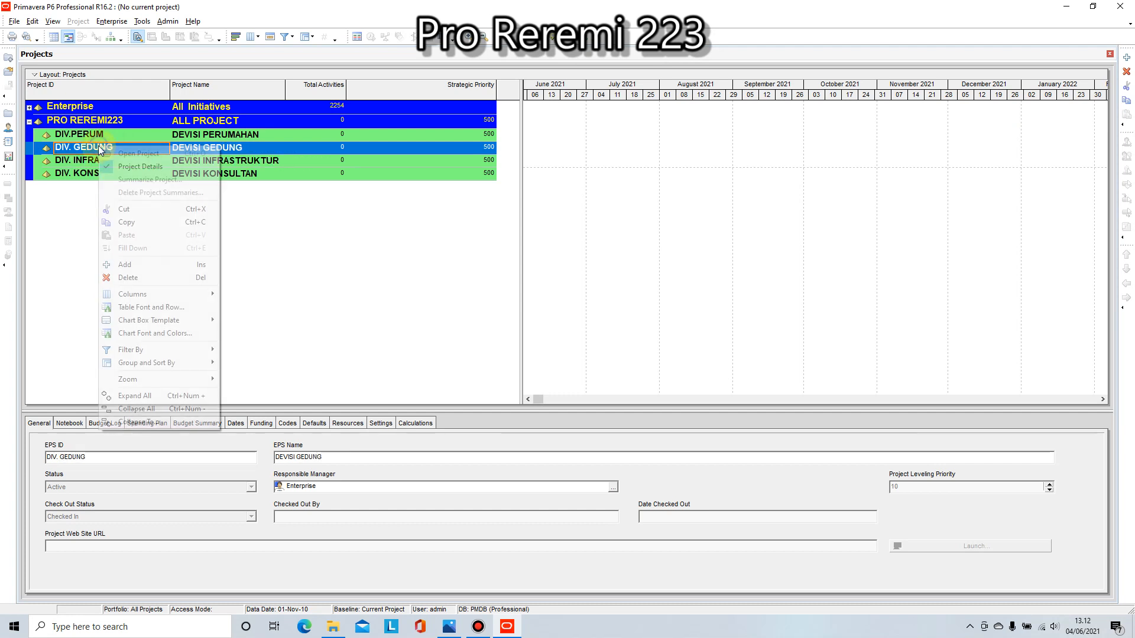
left_click(84, 150)
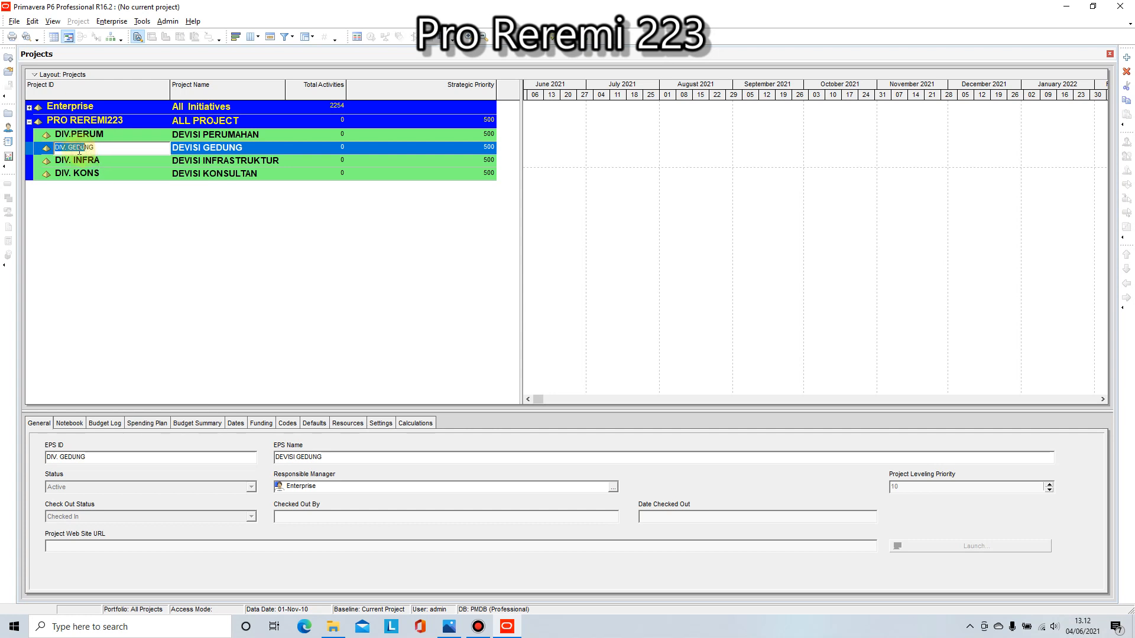
left_click(138, 162)
Step: Start a new project and place it in the DEVISI GEDUNG division under PRO REREMI223
left_click(119, 144)
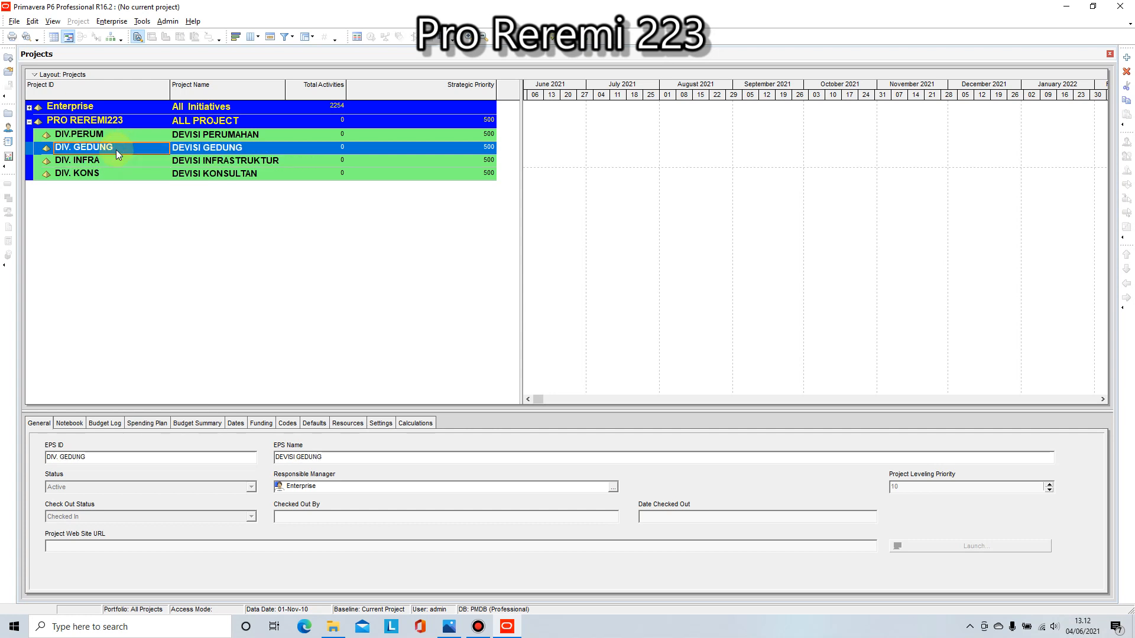
left_click(6, 61)
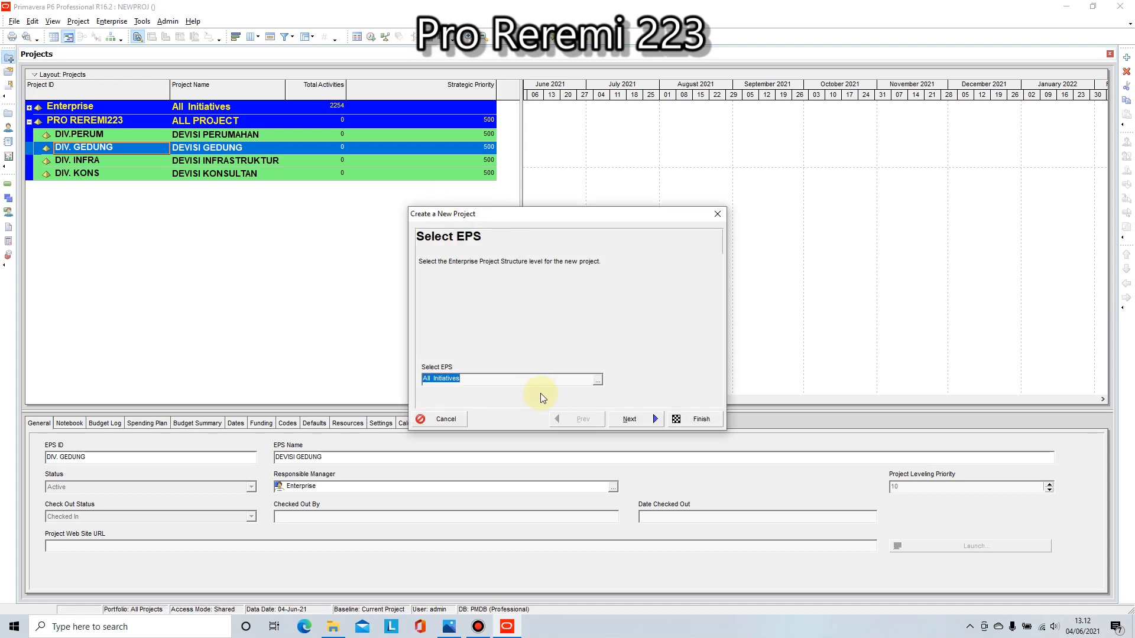
left_click(597, 378)
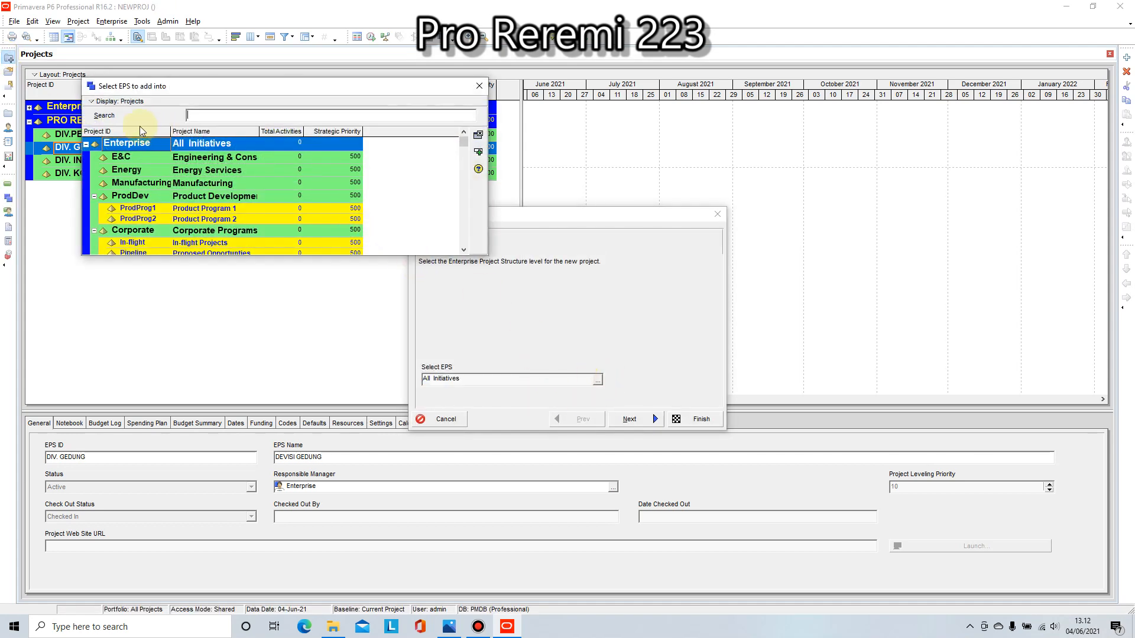
left_click(86, 144)
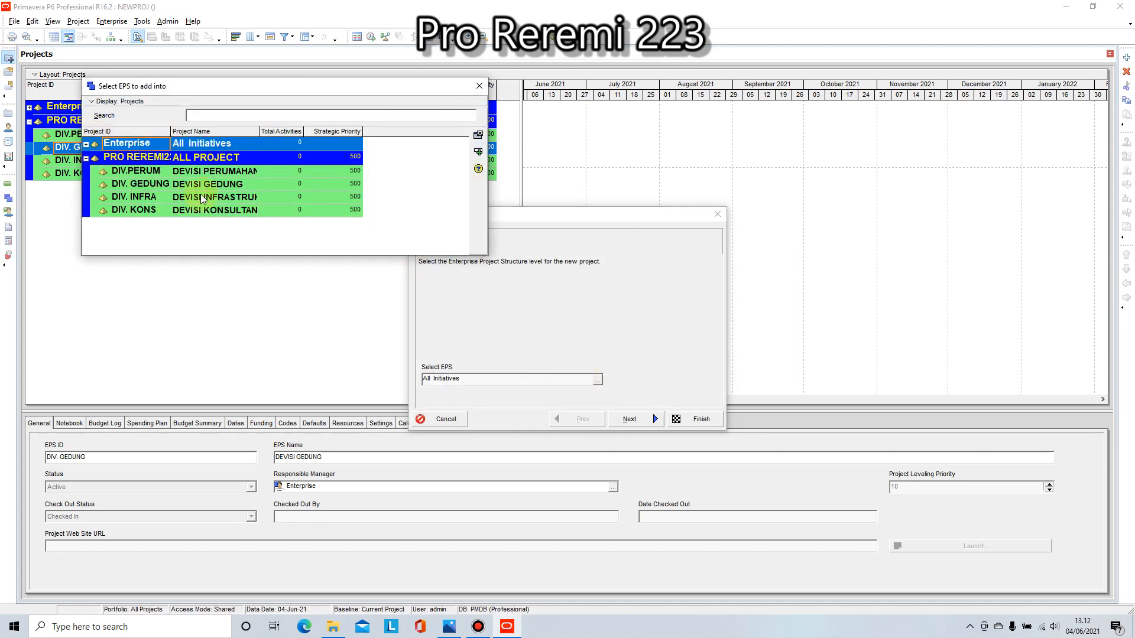
left_click(156, 185)
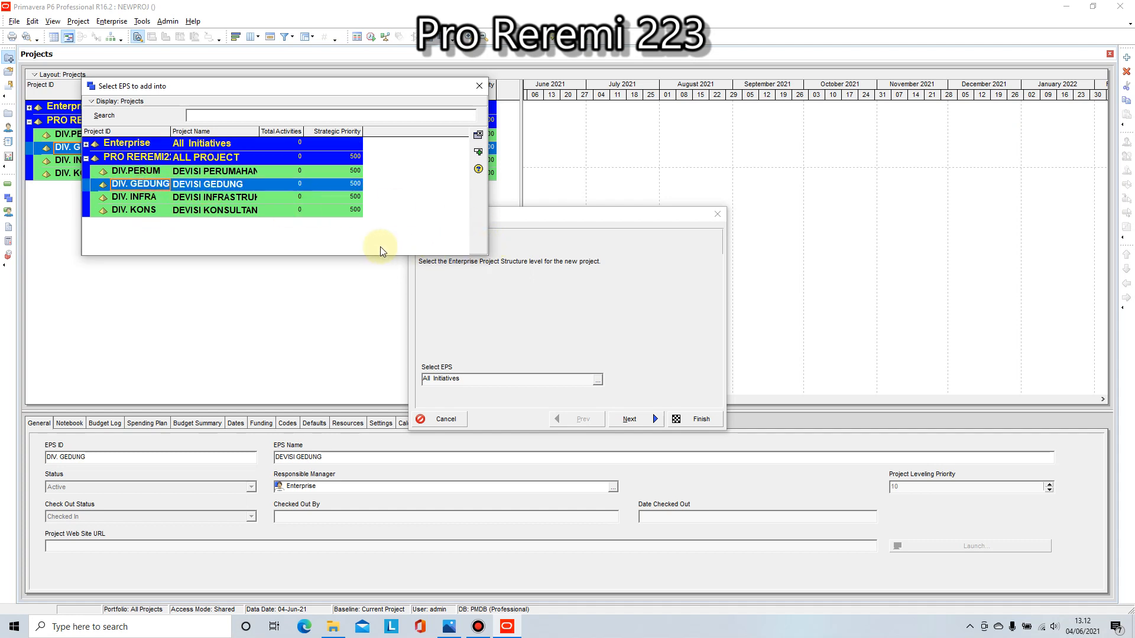
double_click(208, 184)
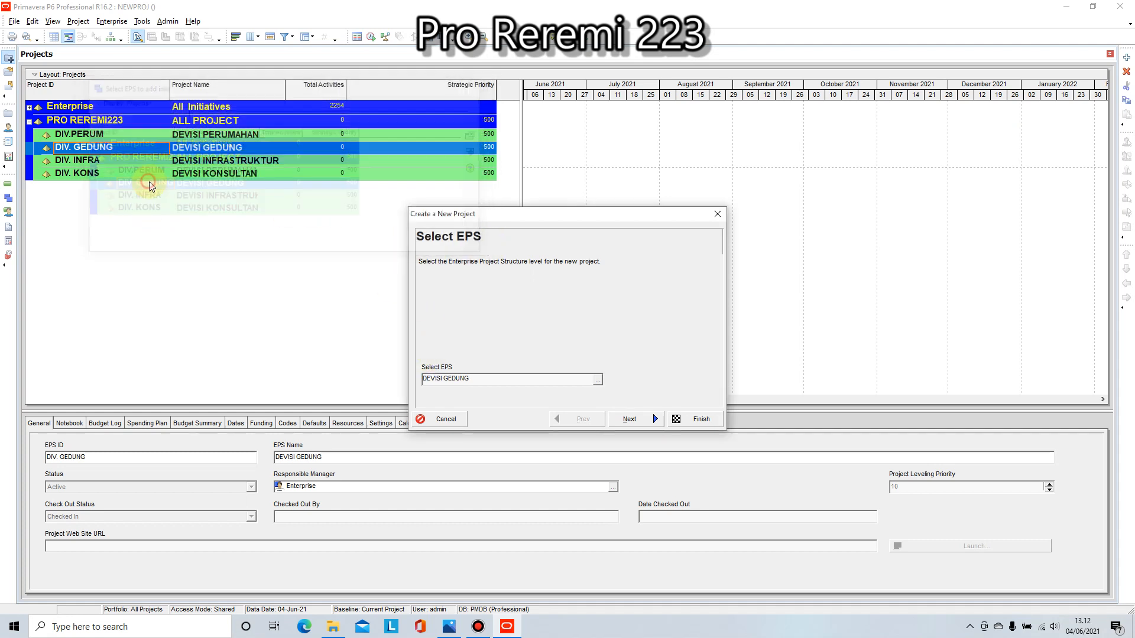
left_click(630, 419)
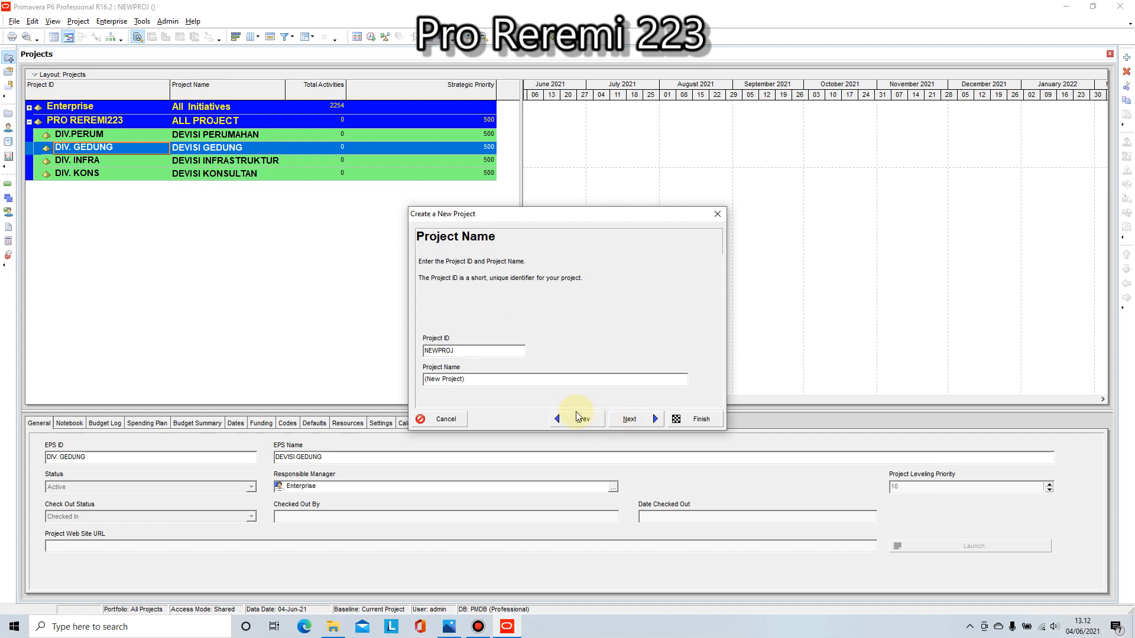
Step: Give the new project the ID GD.1 and the name PEMBANGUNAN GEDUNG KANTOR A
double_click(463, 347)
type("GD.1")
left_click_drag(483, 380, 372, 381)
type("PEMBANGUNAN")
key("BackSpace")
key("BackSpace")
type("AN GEDUNG KANTOR ")
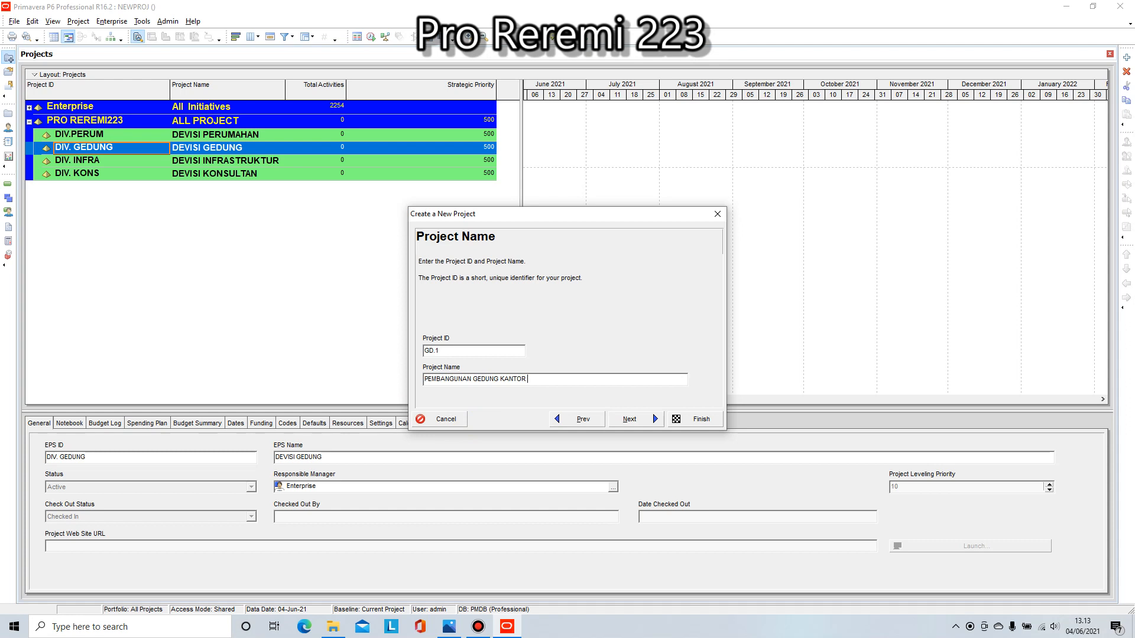
type("A")
left_click(636, 420)
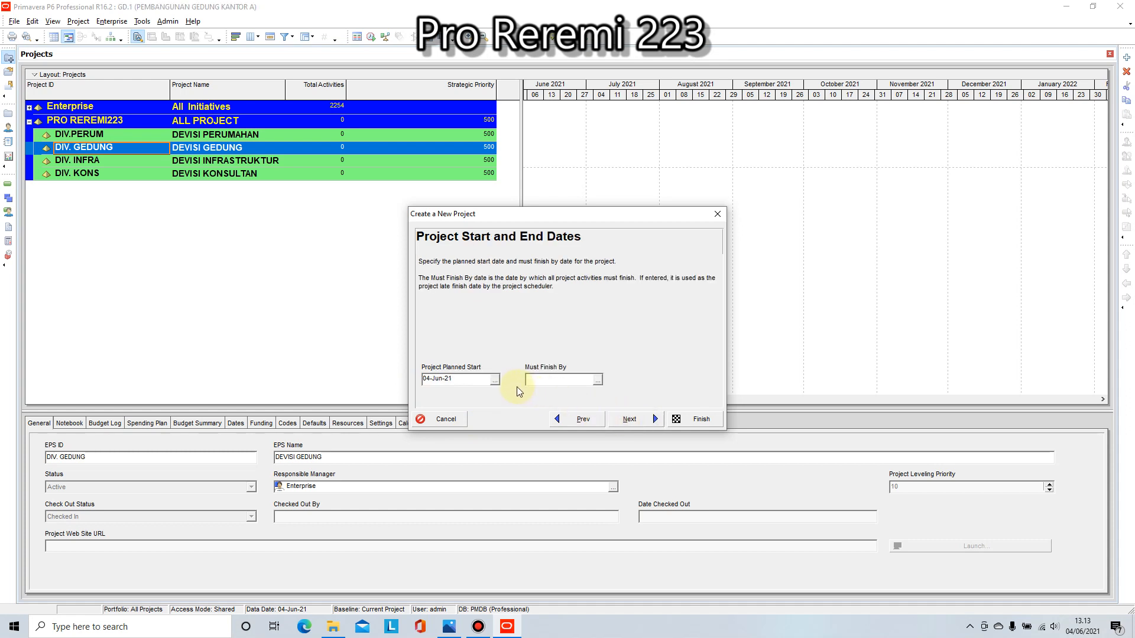
left_click(495, 379)
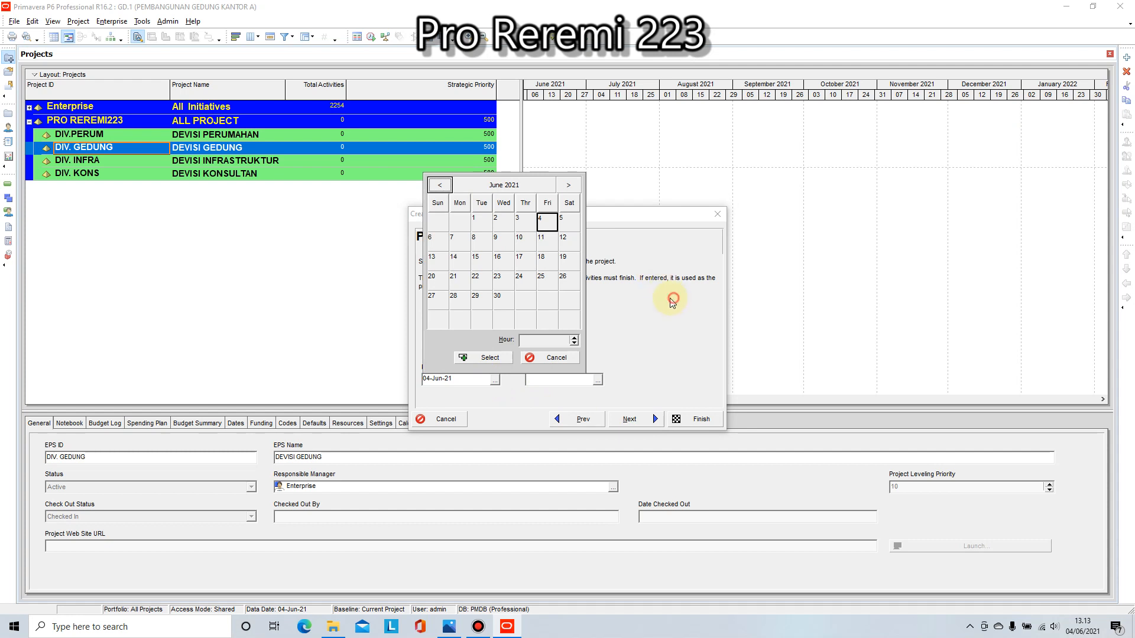
left_click(575, 357)
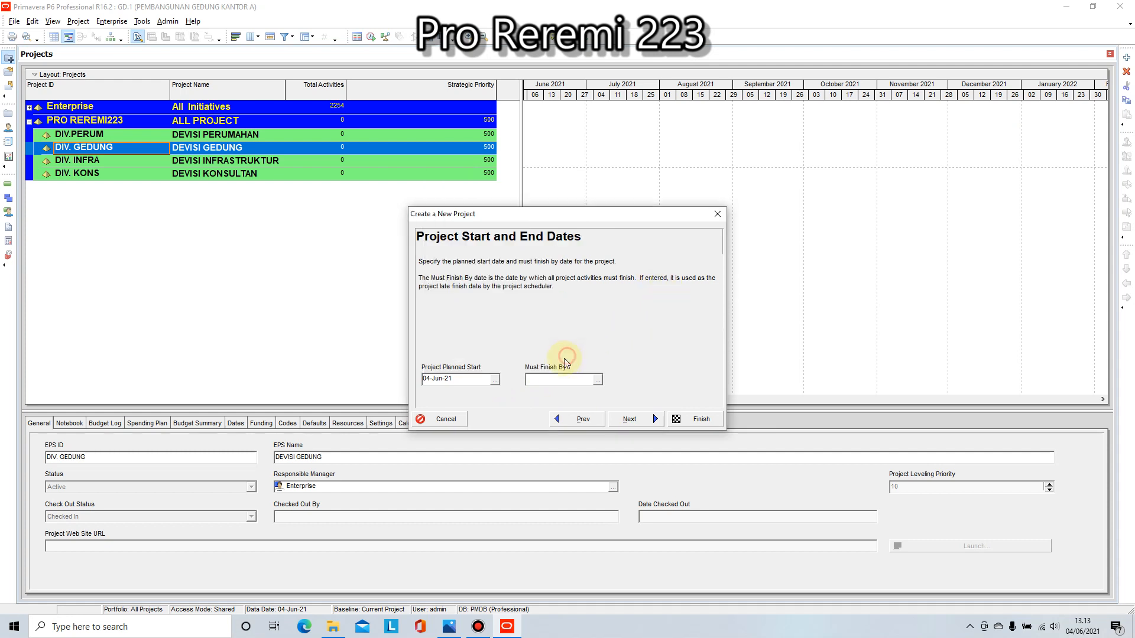
left_click(495, 380)
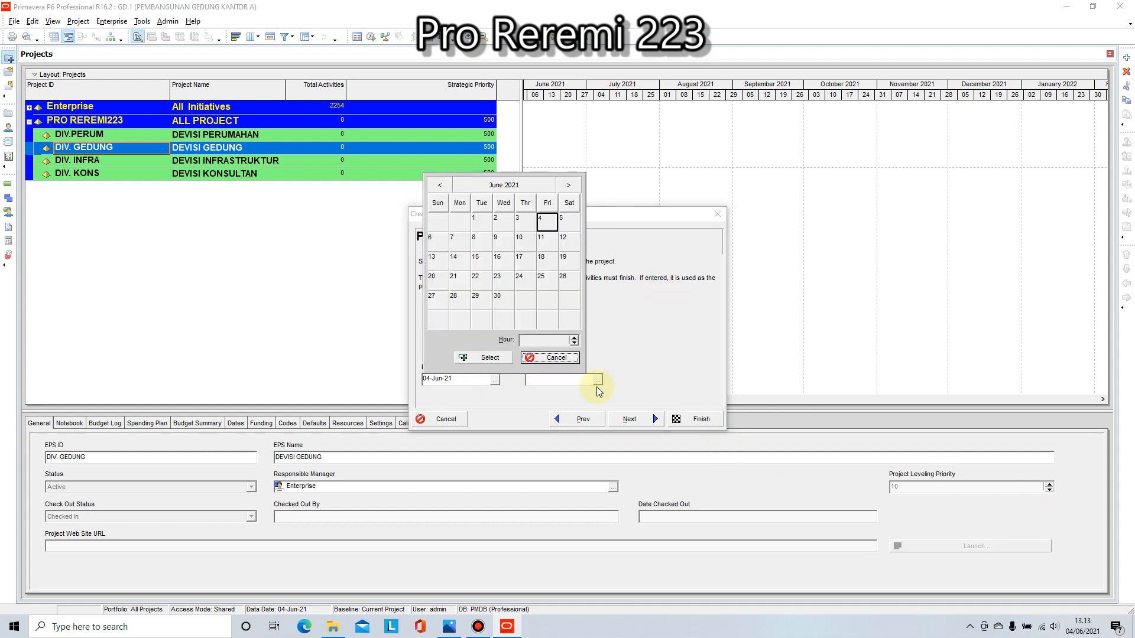
left_click(566, 358)
Step: Look up 1 February 2021 in the Windows calendar
left_click(1082, 626)
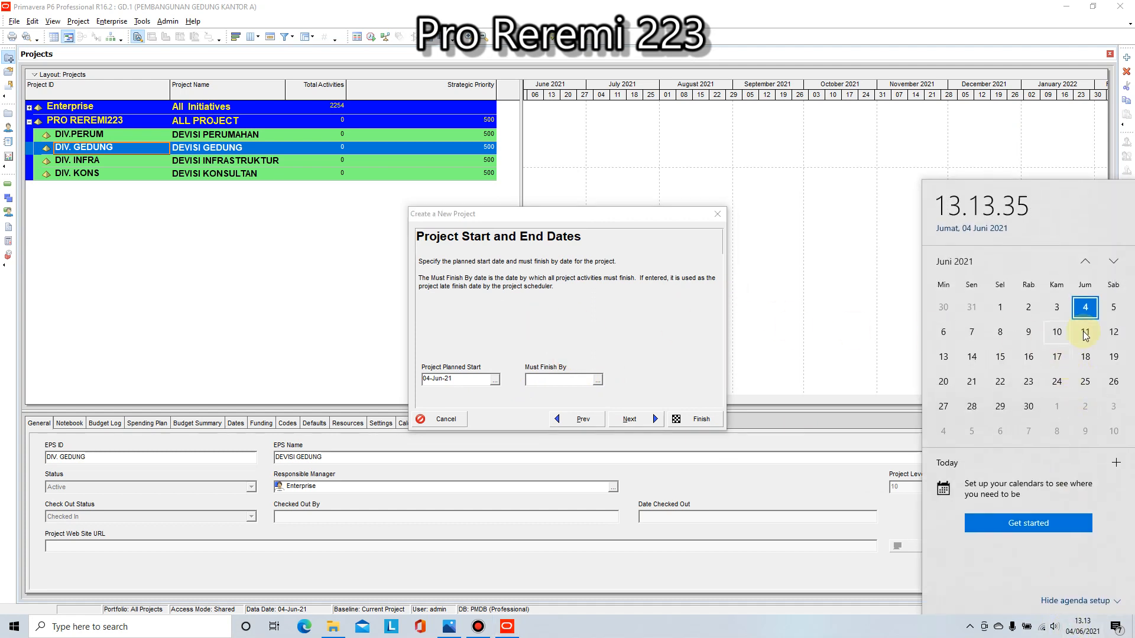
left_click(1084, 264)
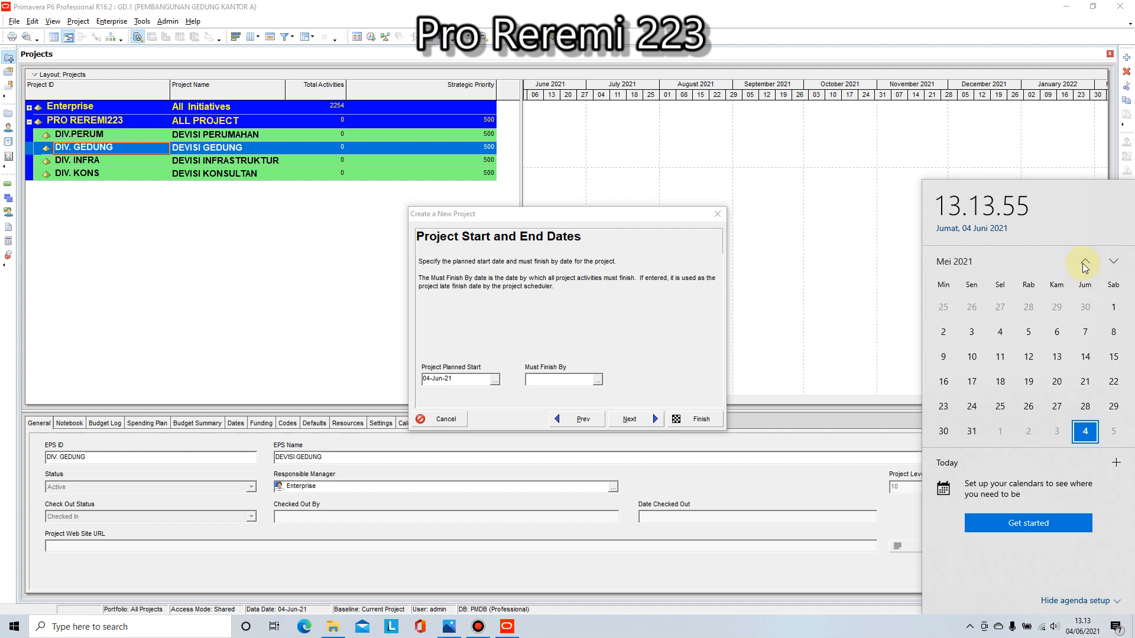
left_click(1085, 263)
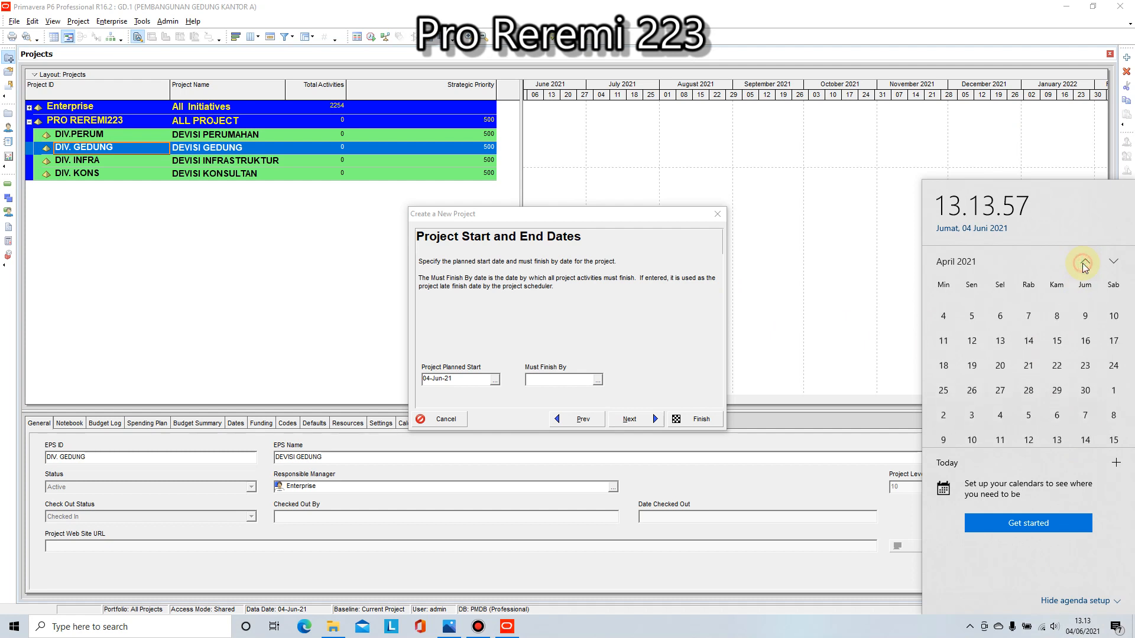
left_click(1085, 263)
left_click(1085, 263)
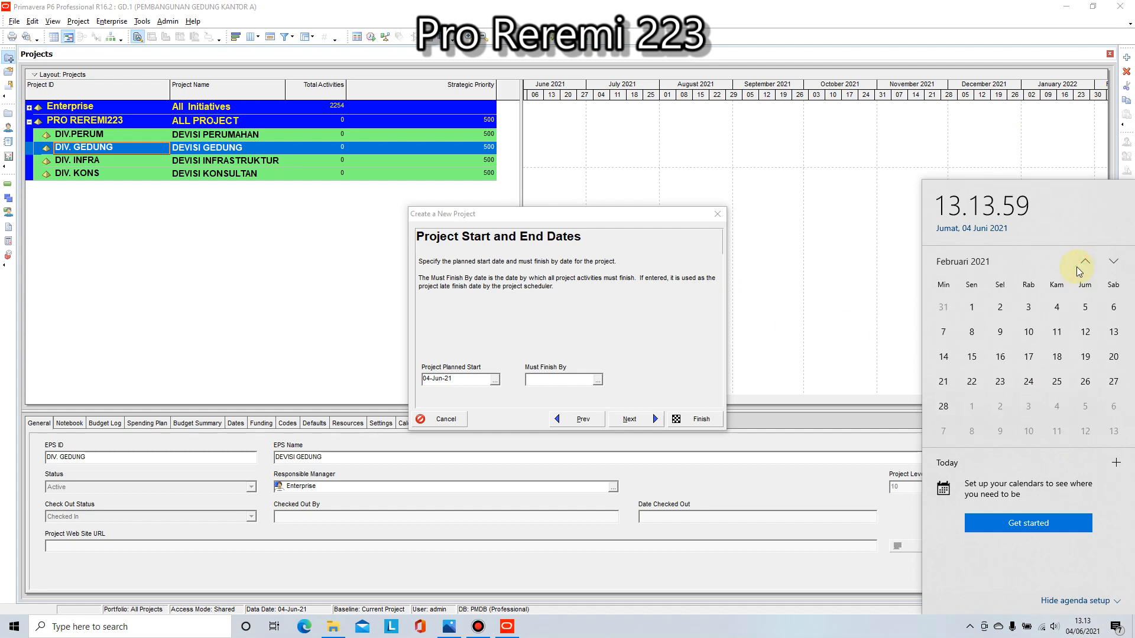
left_click(971, 309)
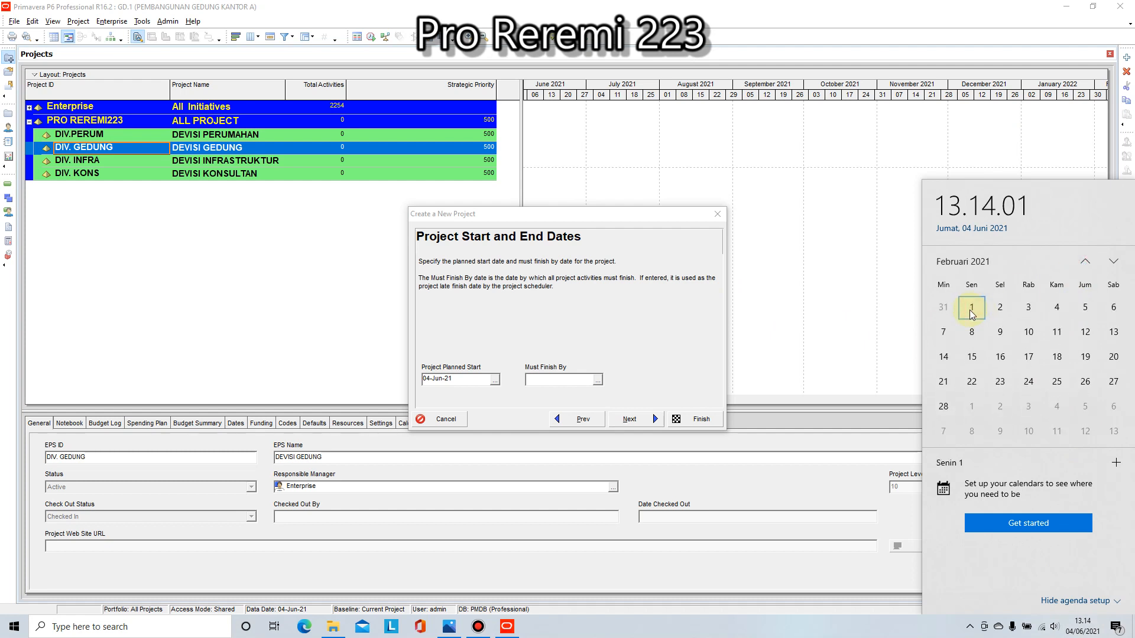
Step: Set the project's planned start to 01-Feb-21 and leave its must-finish-by date empty
left_click(487, 378)
left_click(493, 379)
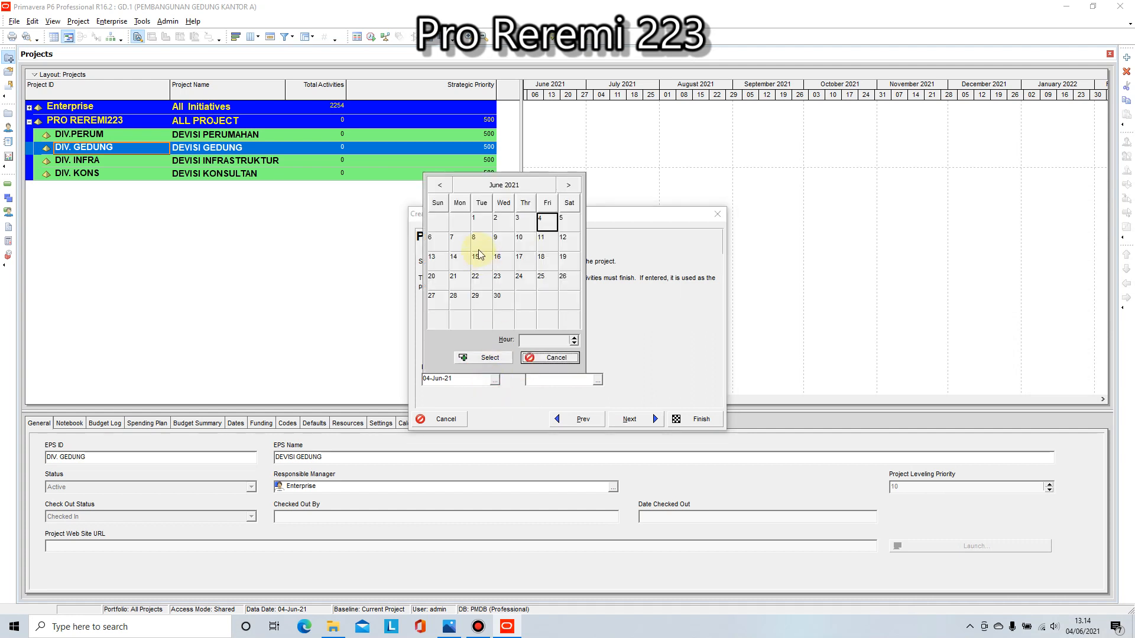
left_click(437, 186)
left_click(438, 186)
left_click(438, 186)
left_click(437, 186)
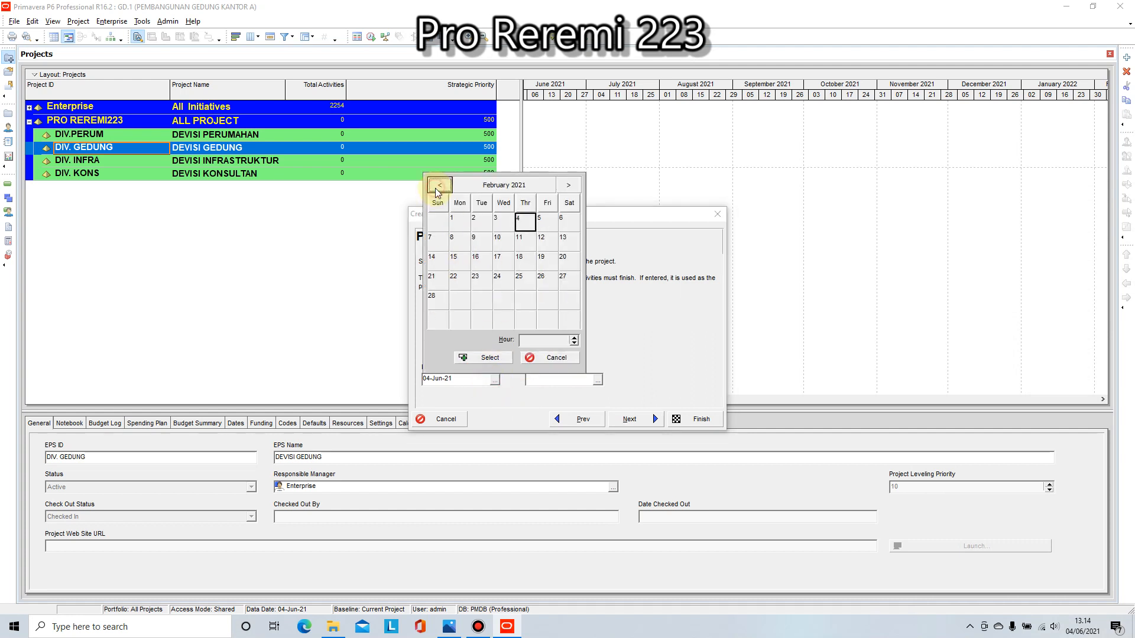
double_click(454, 220)
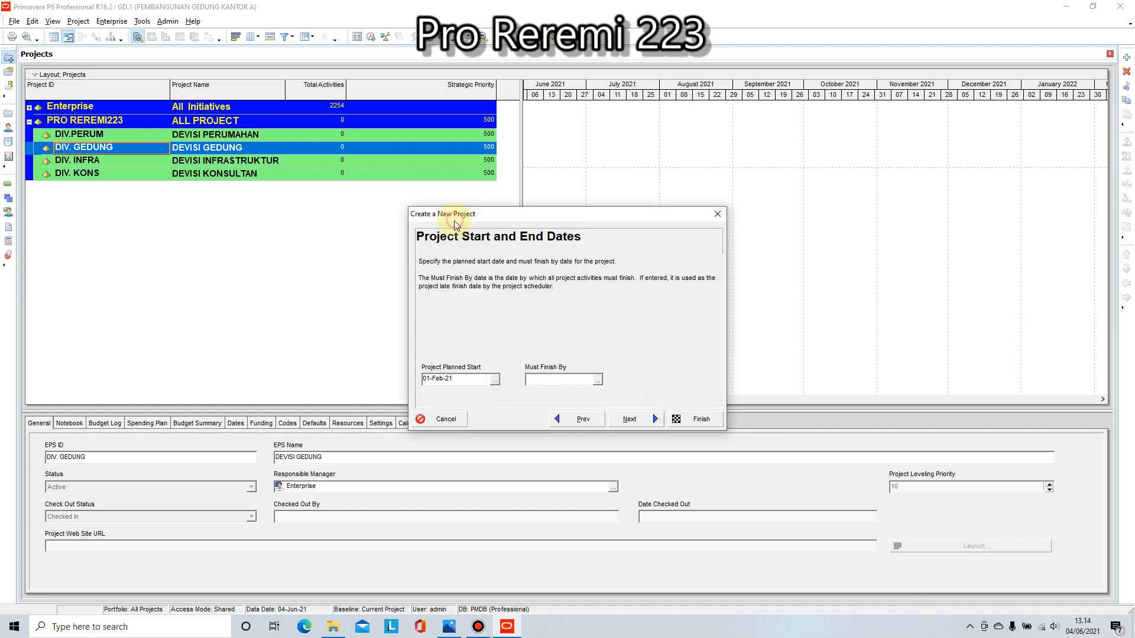
left_click(598, 381)
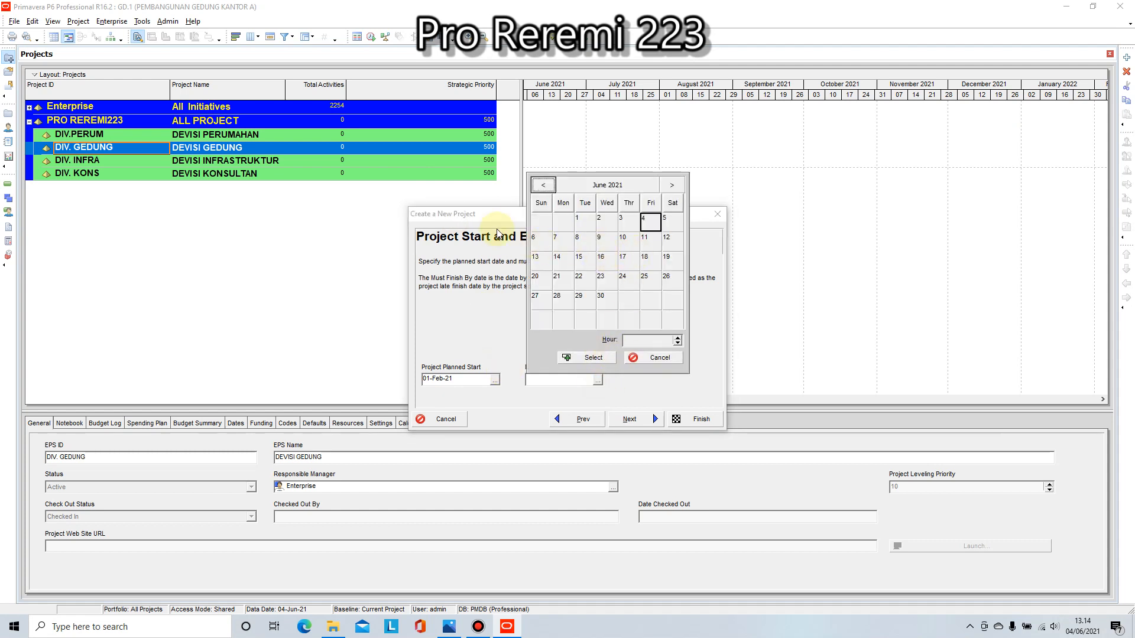
left_click(660, 358)
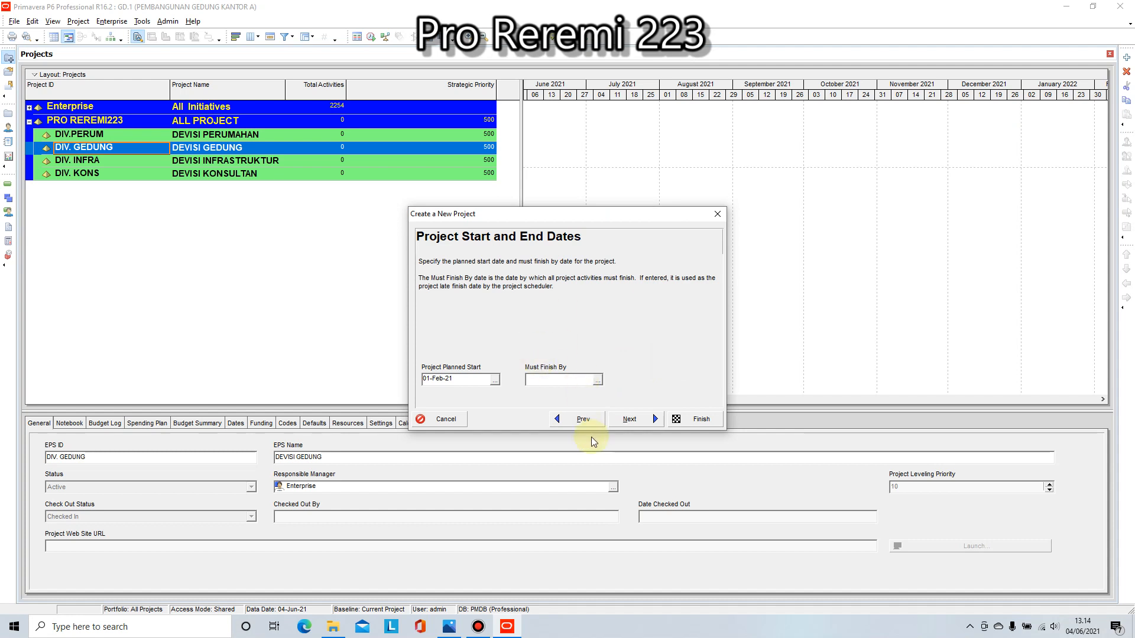
left_click(631, 420)
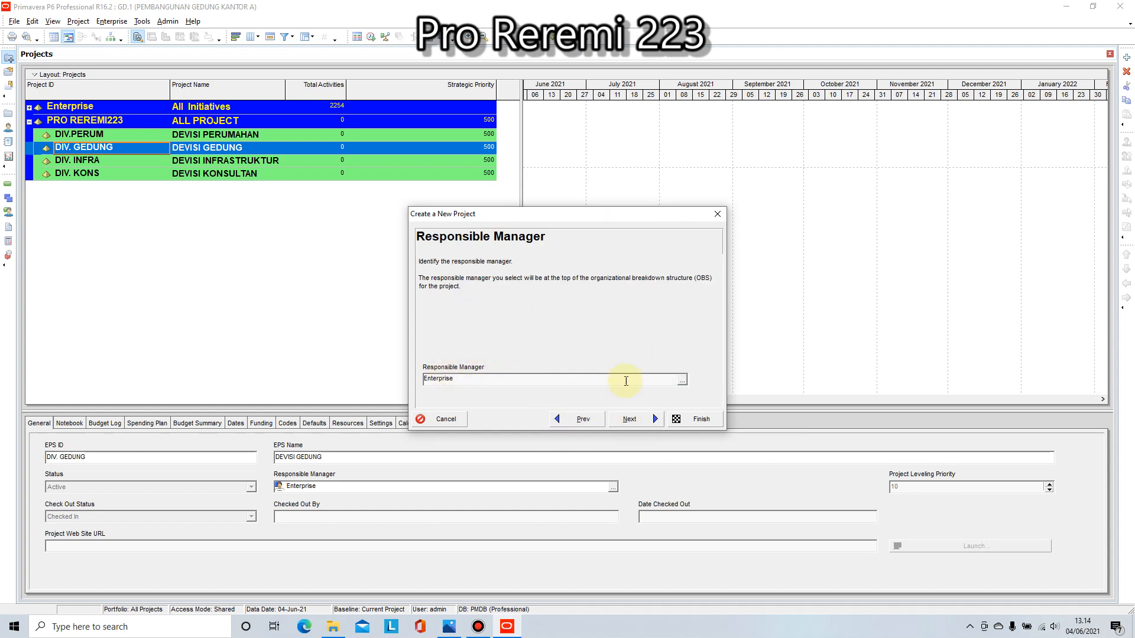
Step: Assign Corporate as the new project's responsible manager and continue to the assignment rate type
left_click(681, 381)
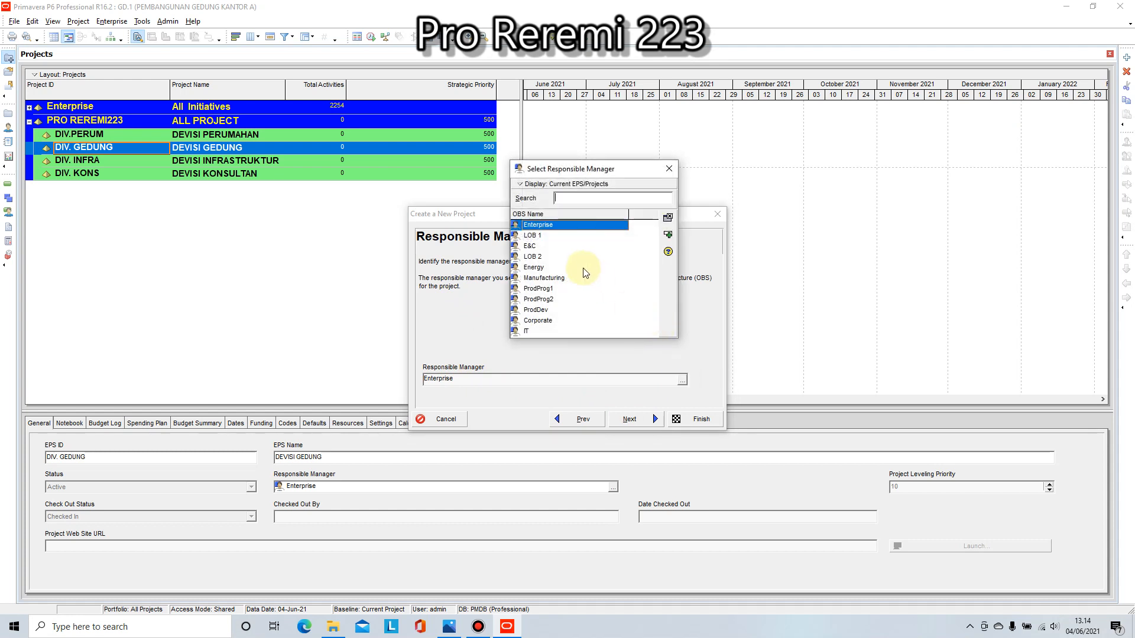
left_click(667, 235)
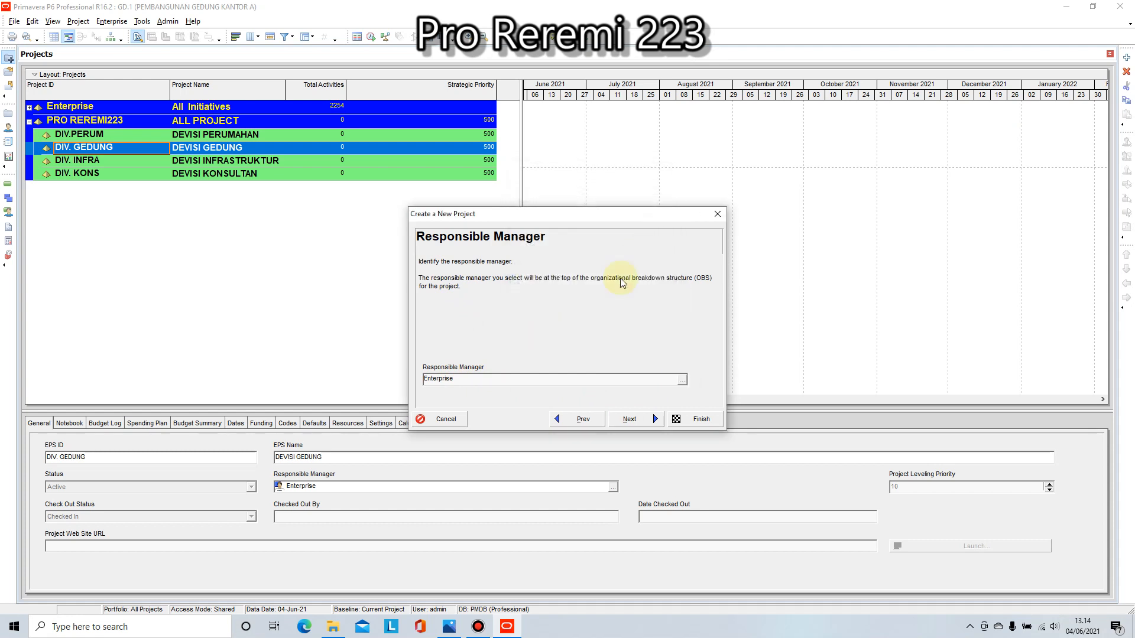
left_click(682, 381)
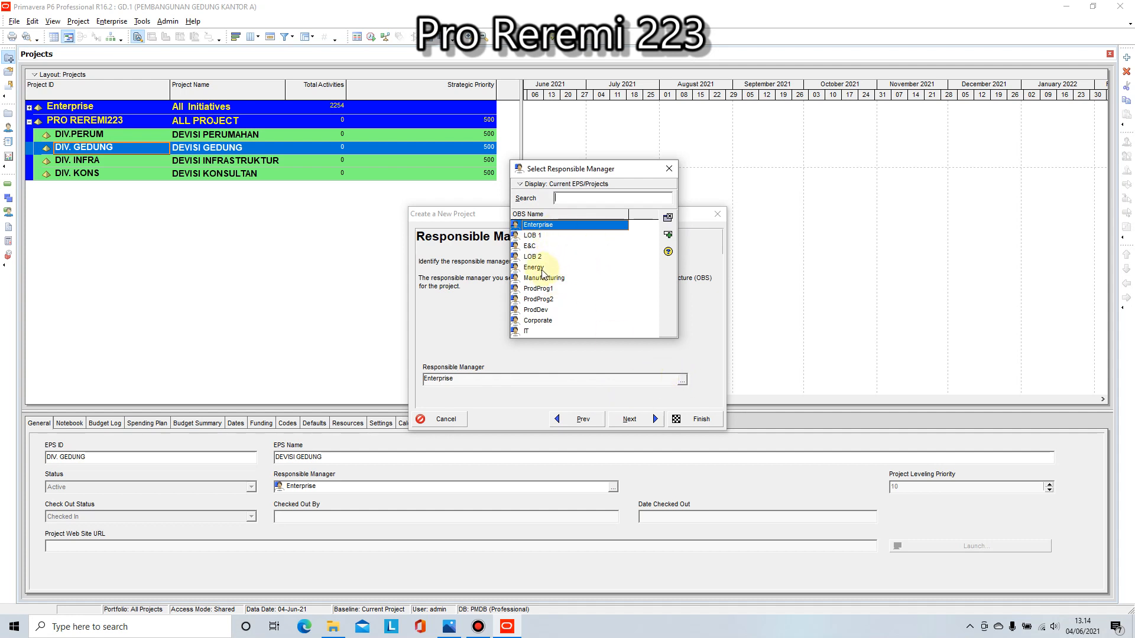
left_click(539, 225)
left_click(602, 332)
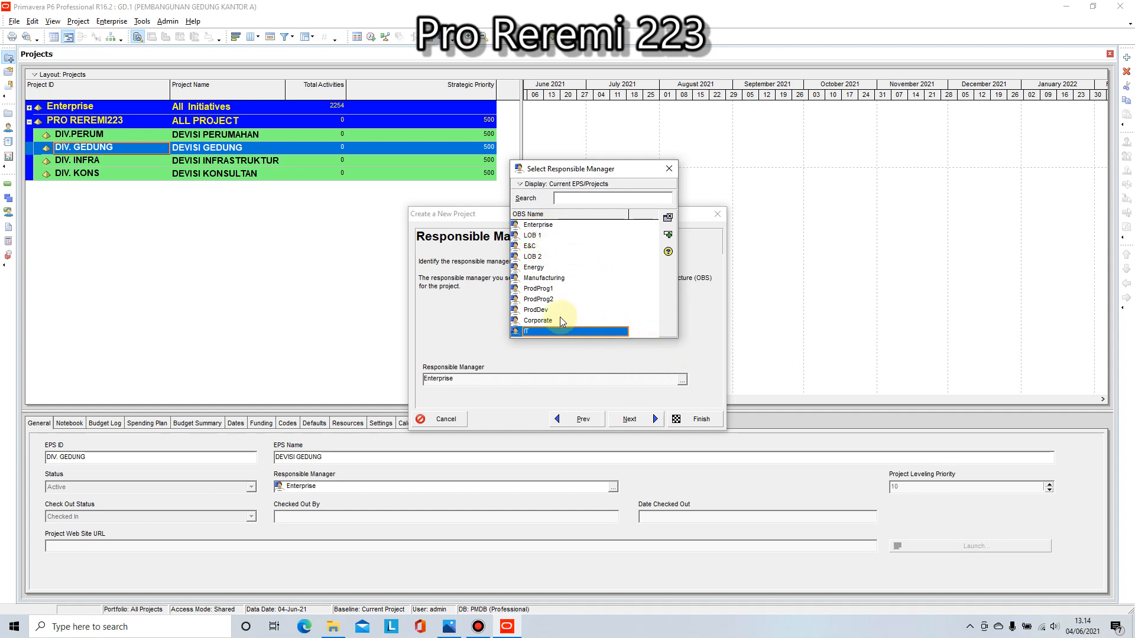
left_click(543, 320)
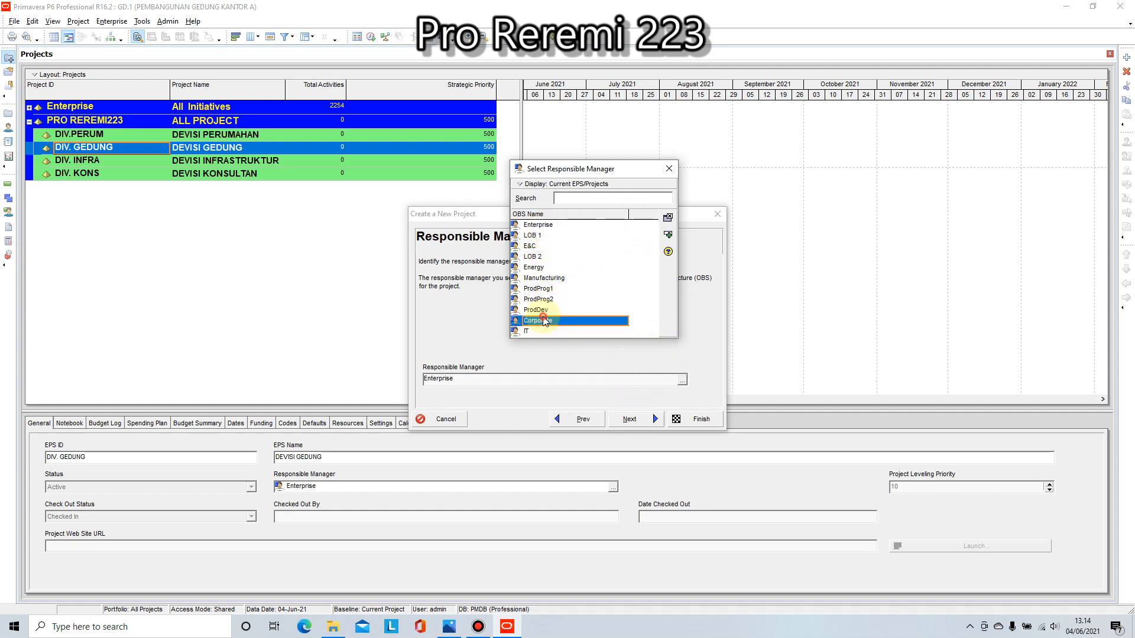
double_click(544, 322)
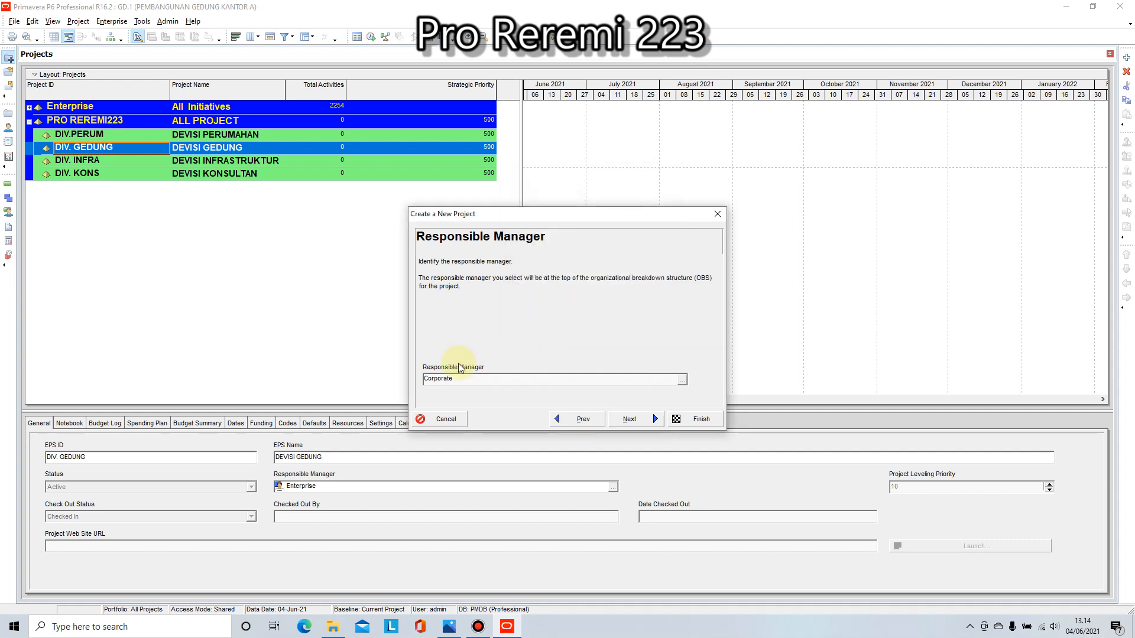
left_click(630, 420)
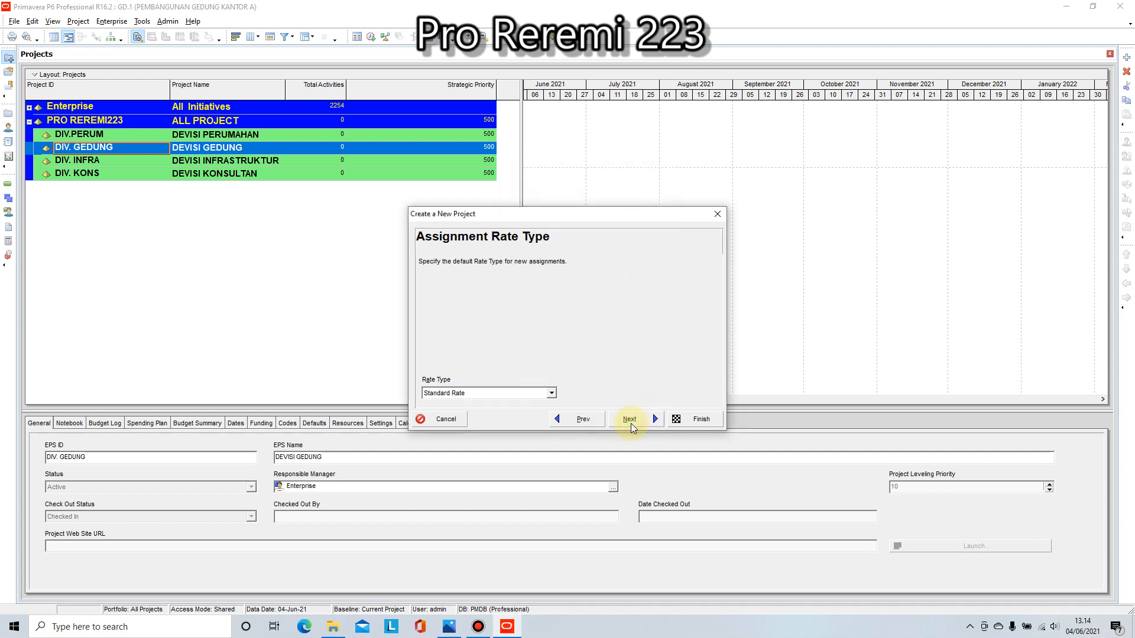
Step: Set the new project's assignment rate type to Standard Rate and finish creating the project
left_click(549, 392)
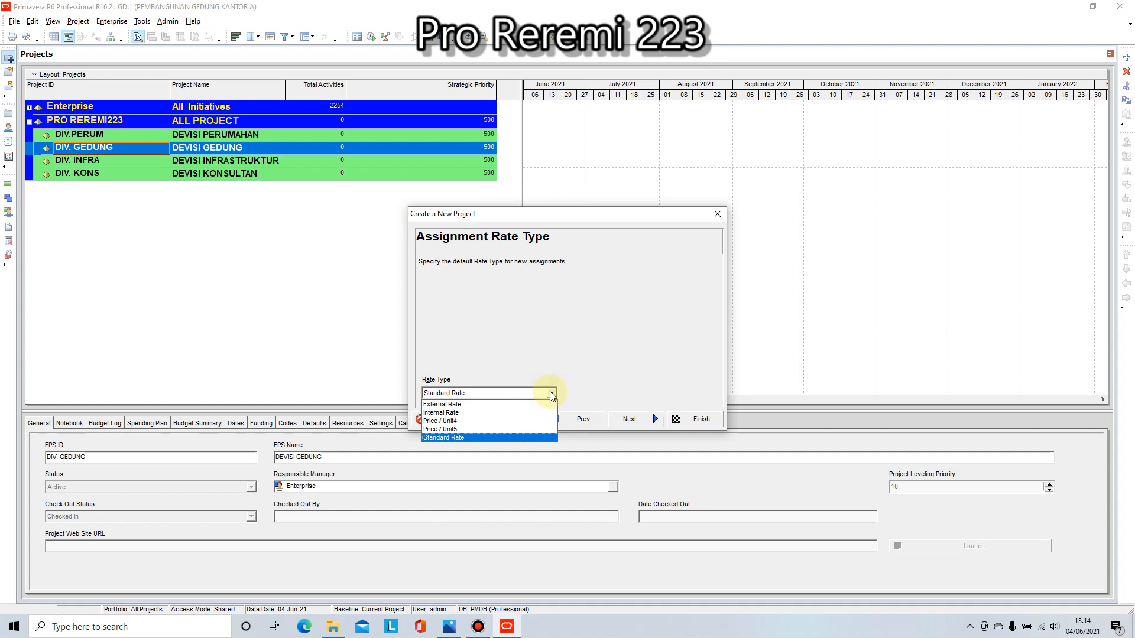
left_click(481, 437)
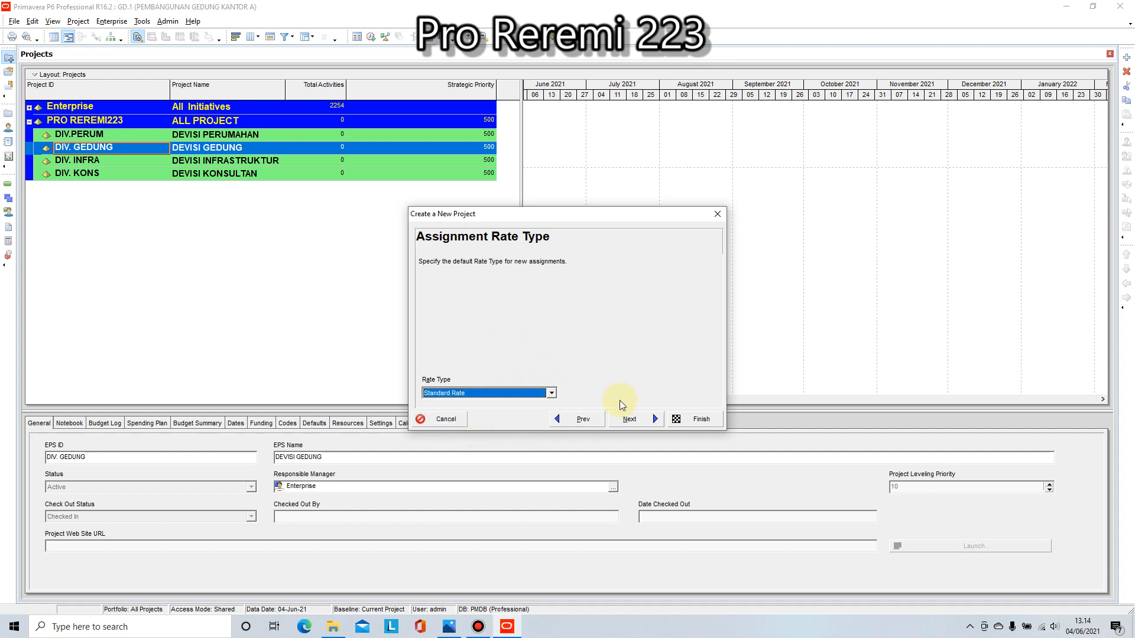
left_click(629, 419)
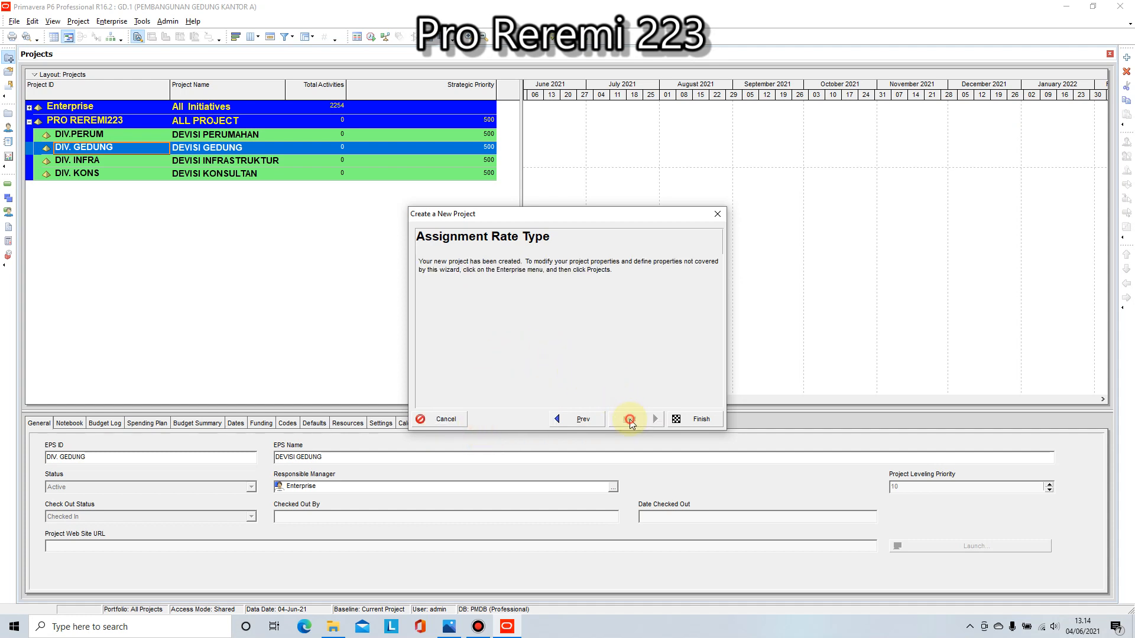
left_click(691, 419)
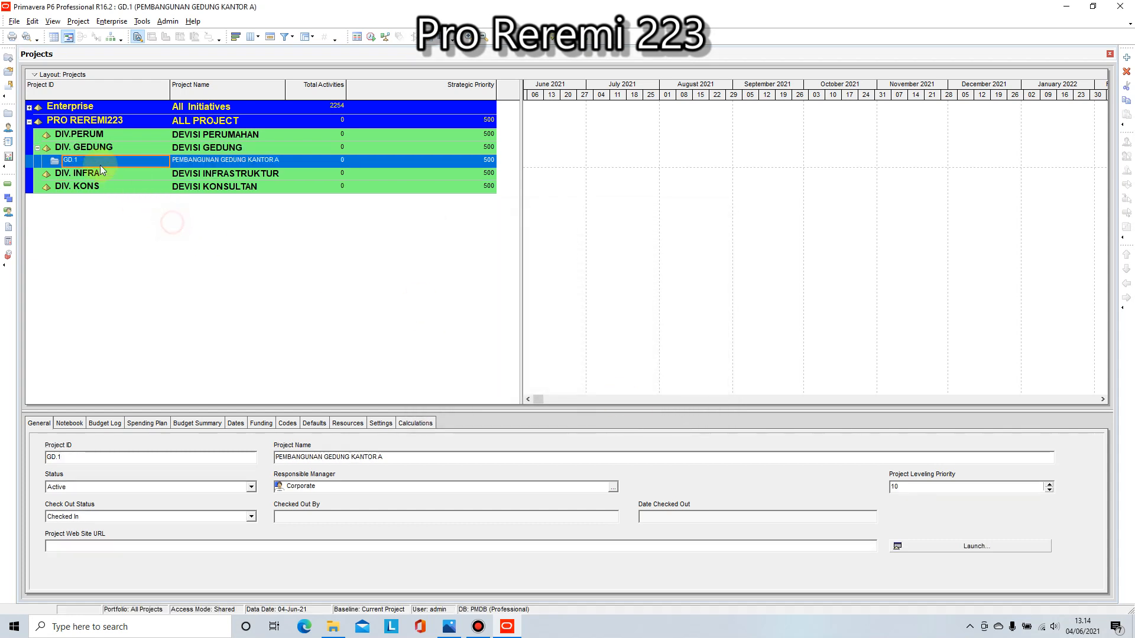
Step: Open project GD.1 PEMBANGUNAN GEDUNG KANTOR A to work on its activities
left_click(75, 163)
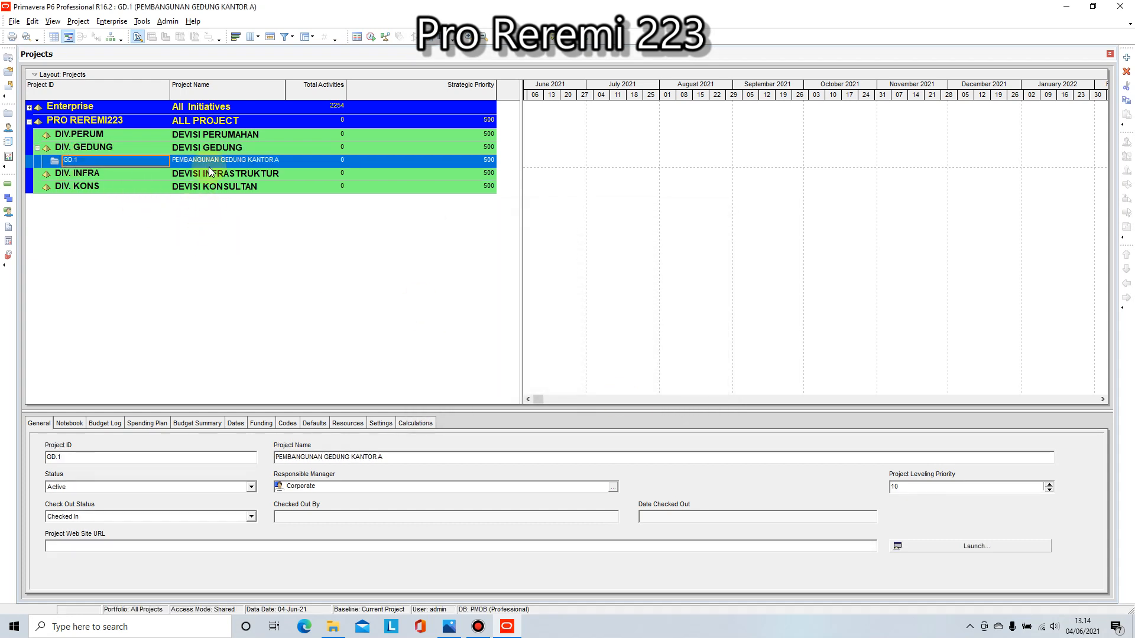
left_click(180, 165)
right_click(104, 159)
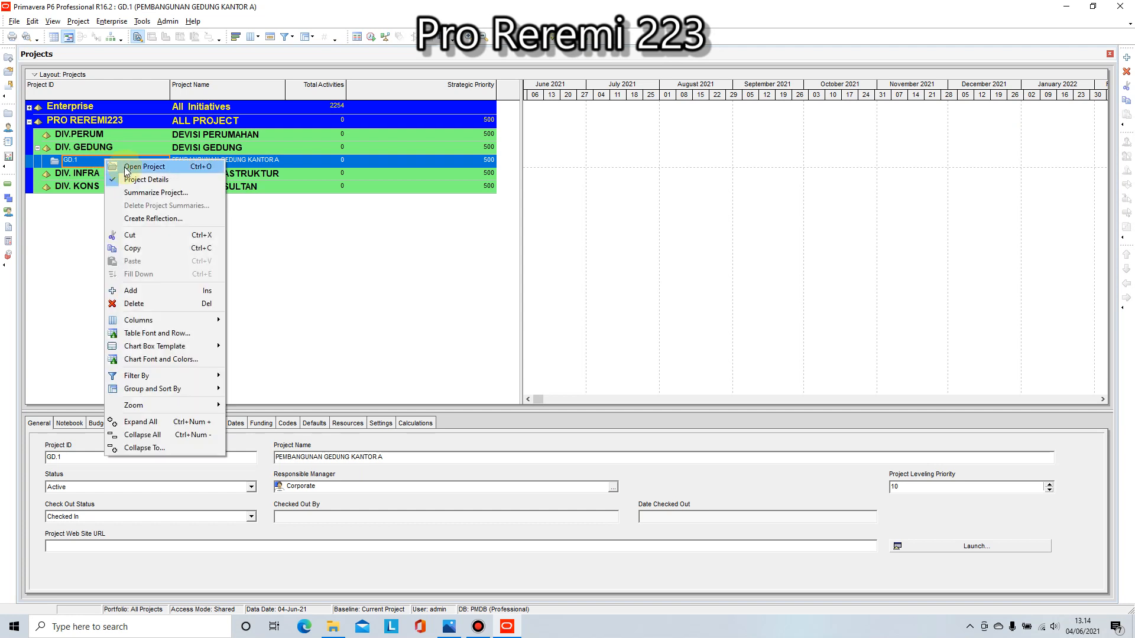
left_click(125, 166)
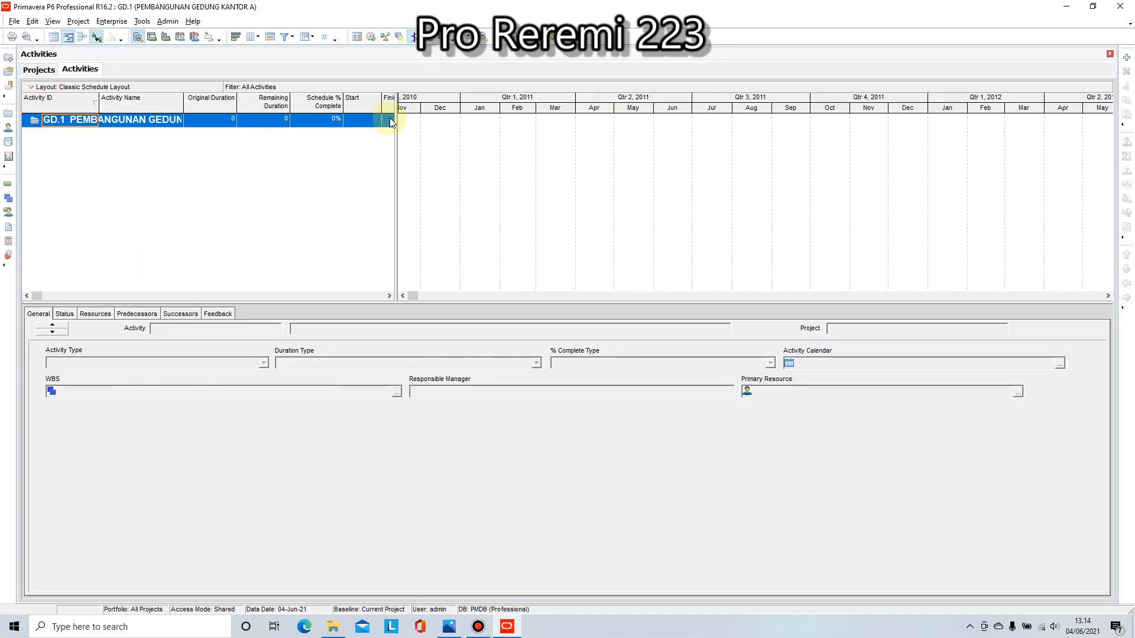
left_click_drag(395, 107, 481, 132)
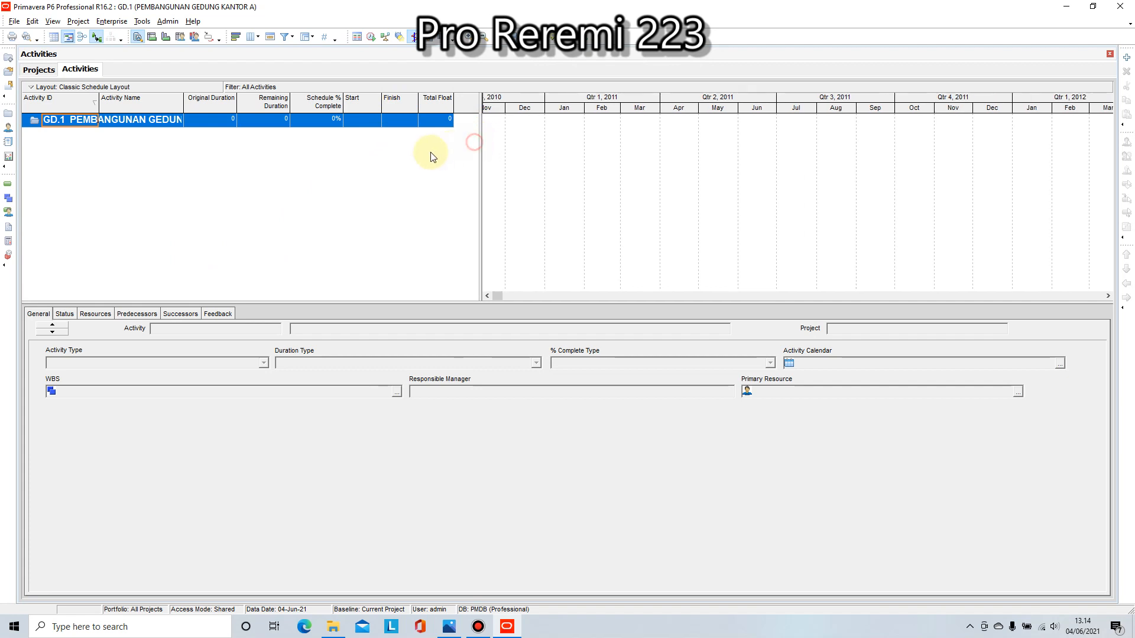
left_click_drag(481, 135, 397, 145)
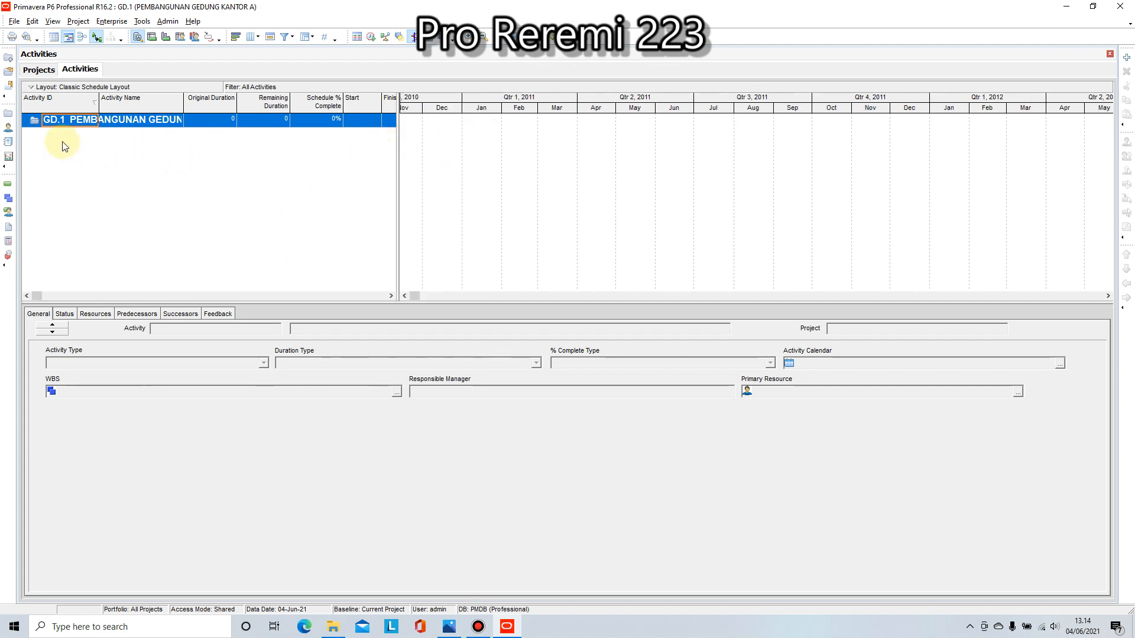
Step: Add a Task Dependent activity named PEK. PENDAHULUAN under WBS GD.1, without resources, and show its bar in the Gantt chart
left_click(1124, 59)
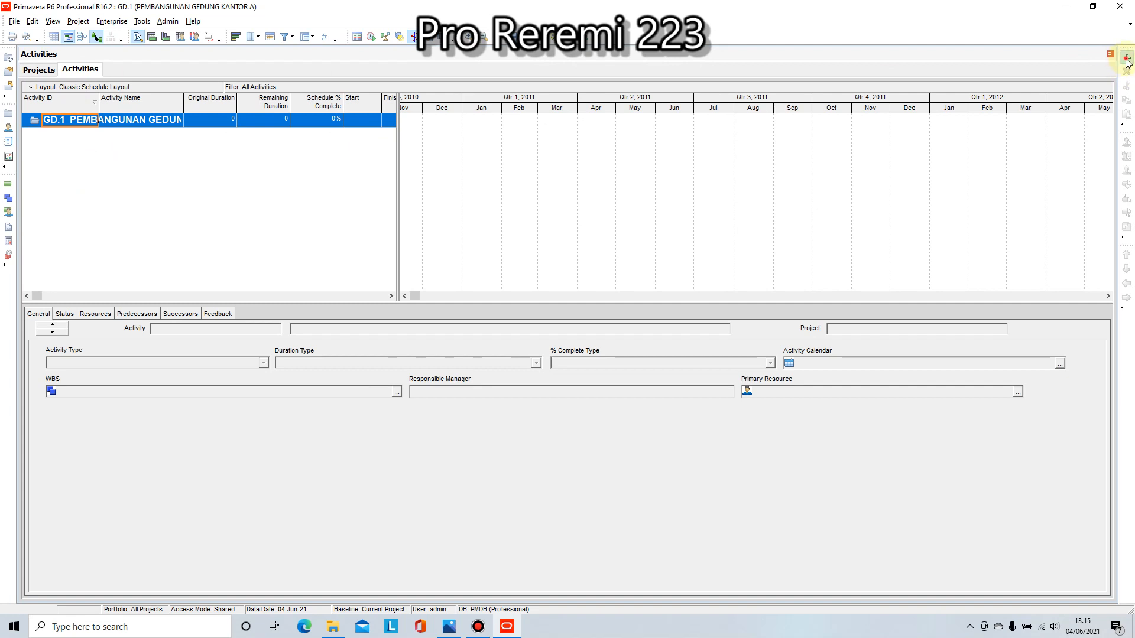
key("Tab")
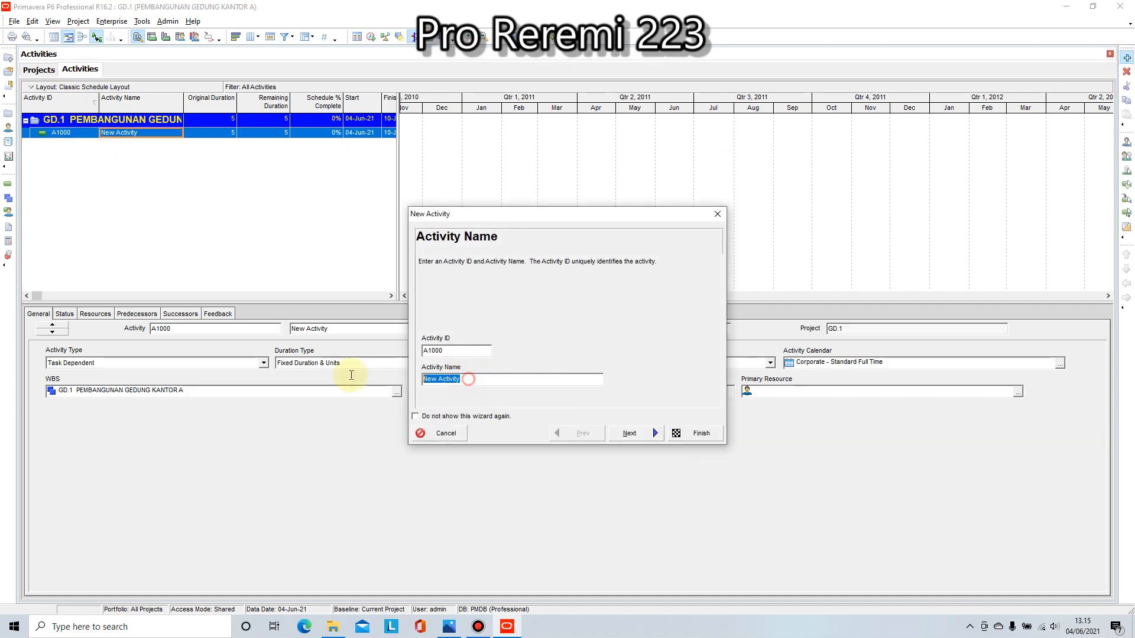
type("PEK. PENDAHULUAN")
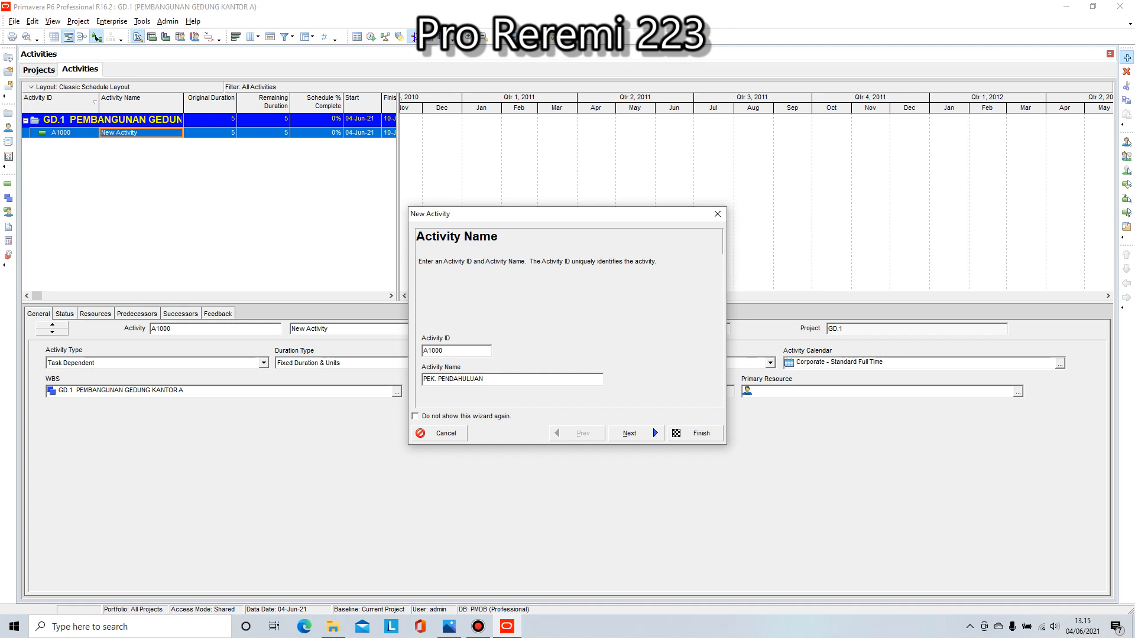
left_click(631, 434)
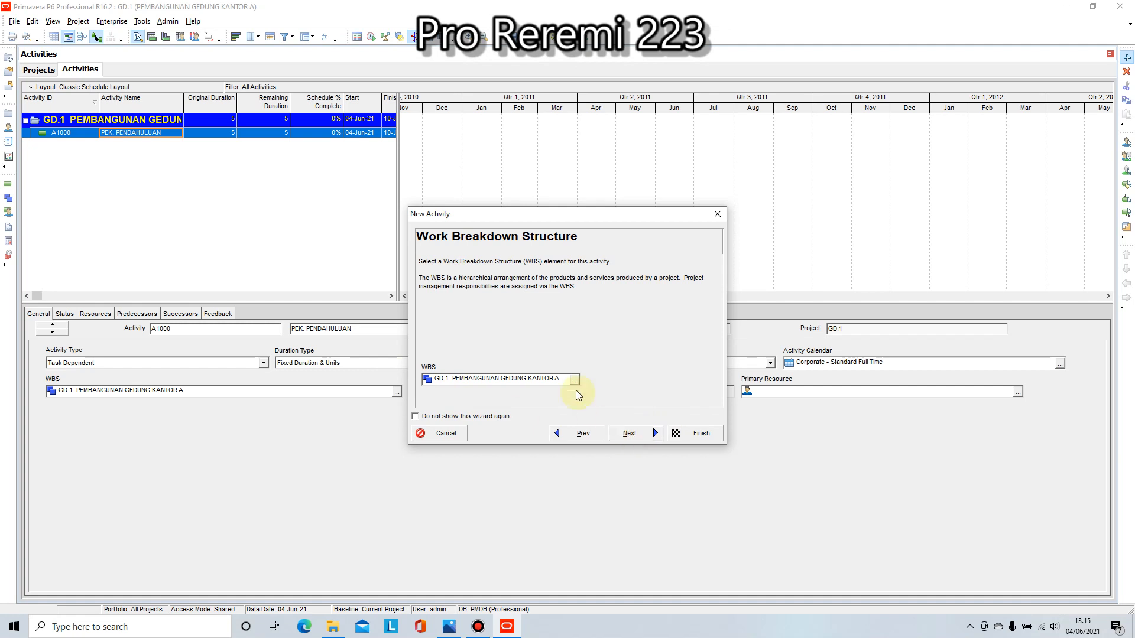
left_click(635, 433)
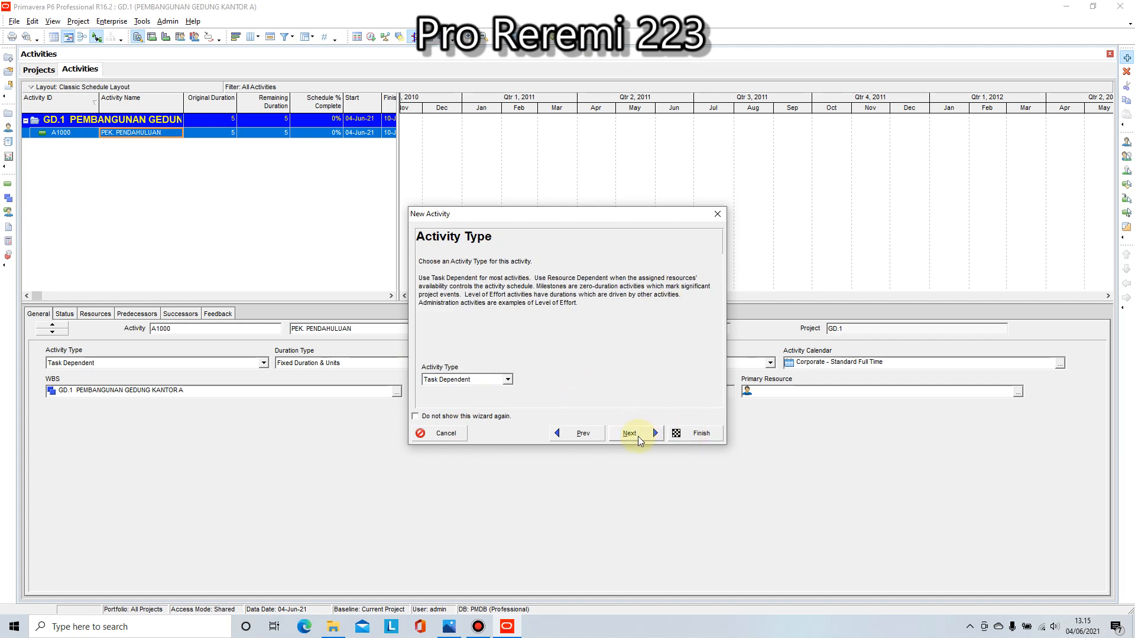
left_click(629, 434)
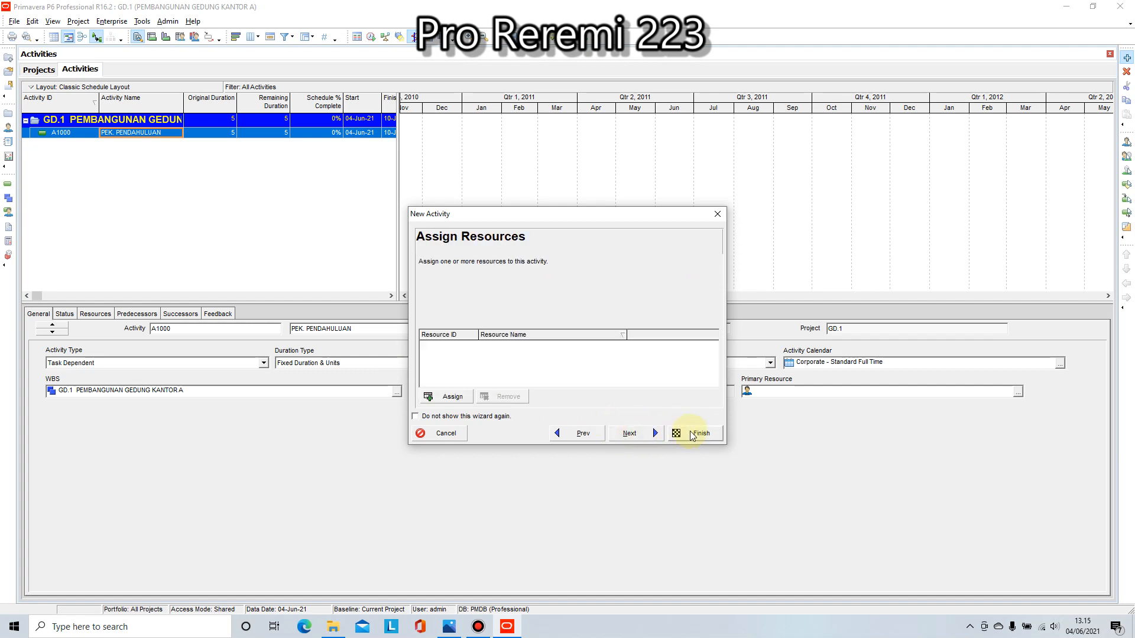
left_click(693, 435)
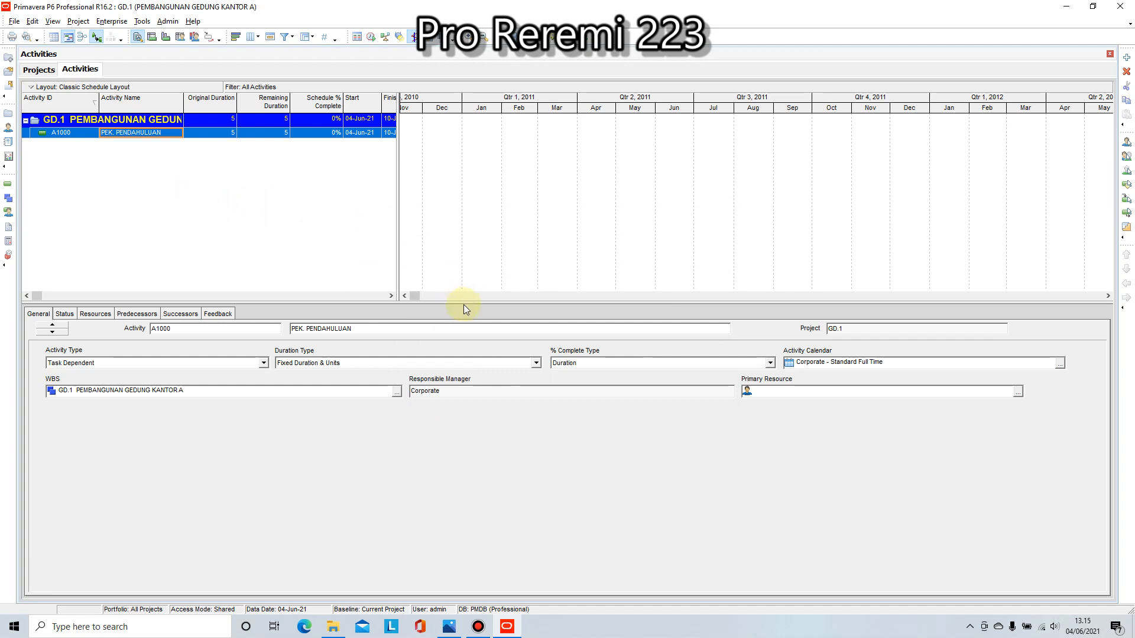
left_click(416, 296)
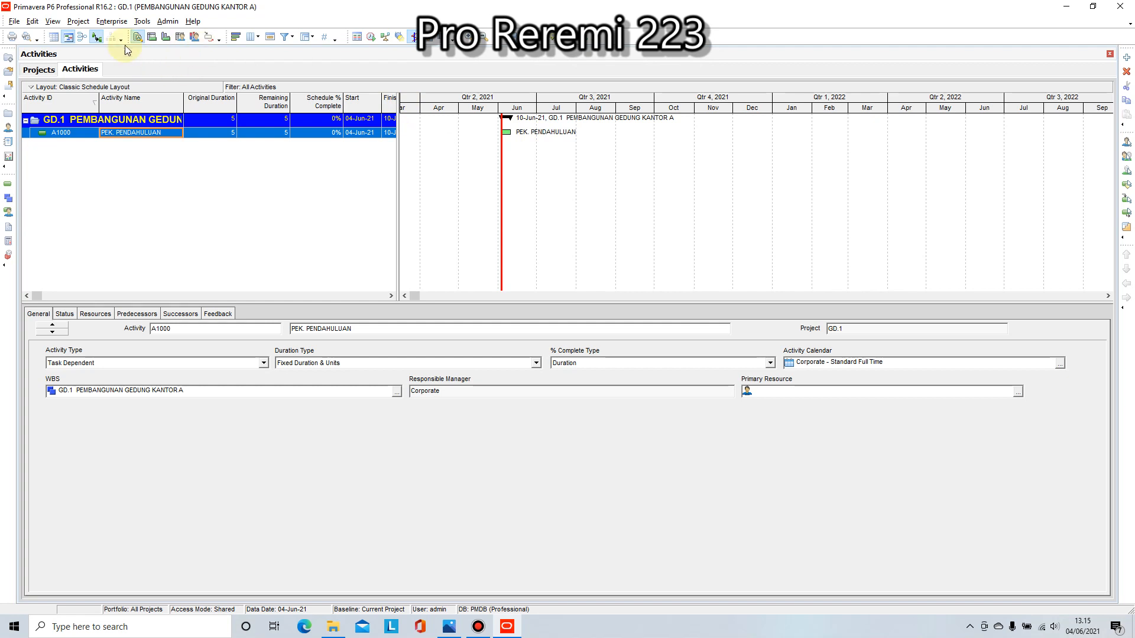
left_click(15, 23)
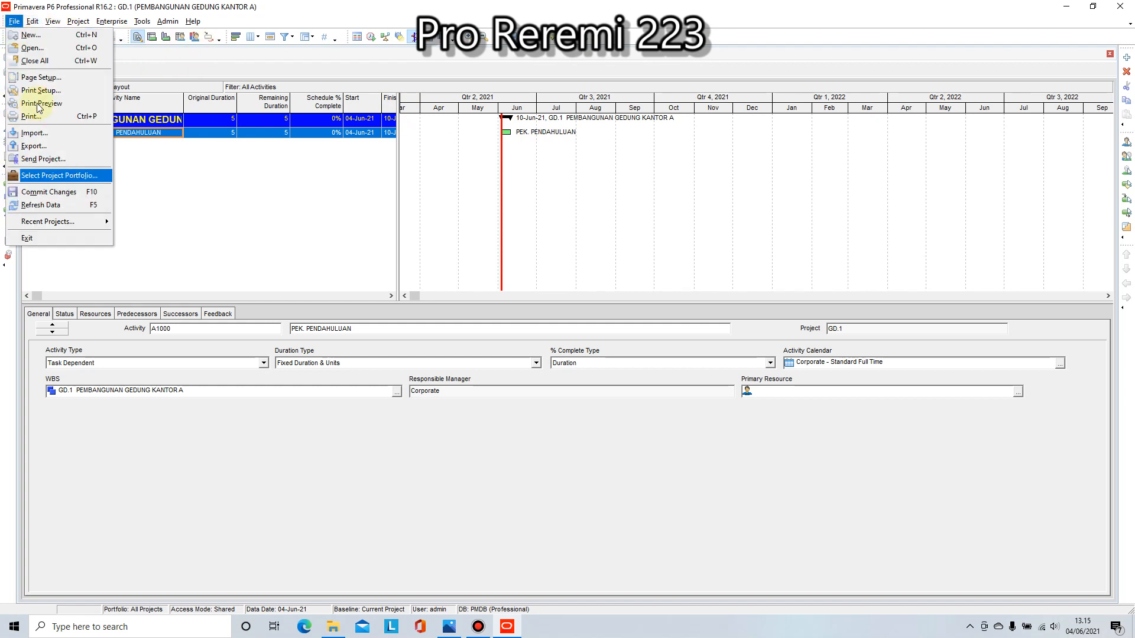
left_click(642, 165)
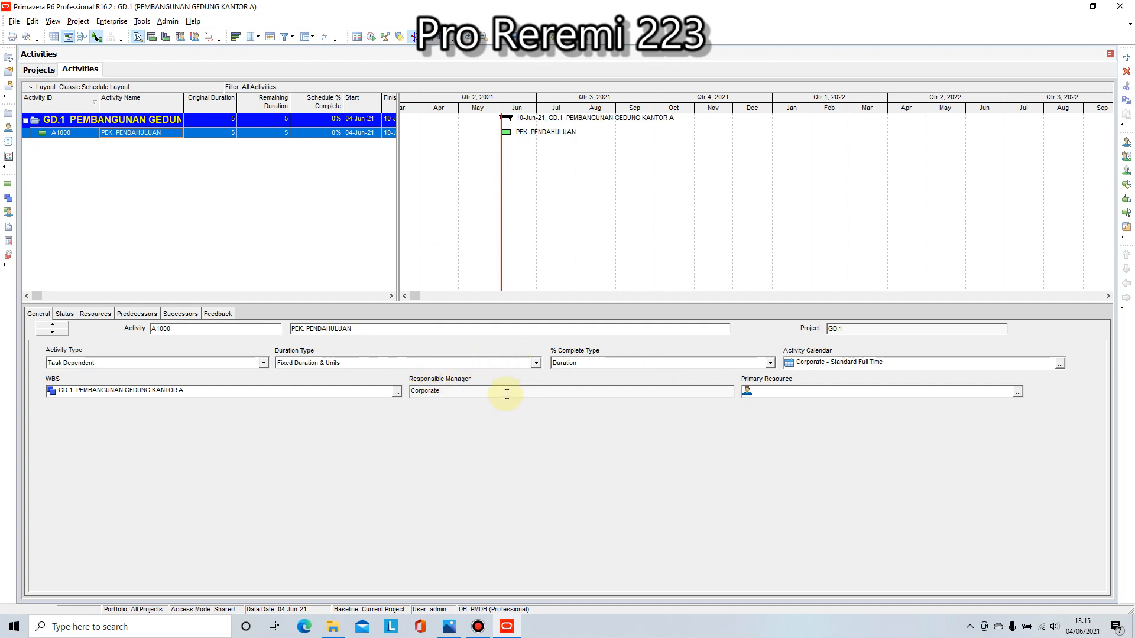
left_click(72, 120)
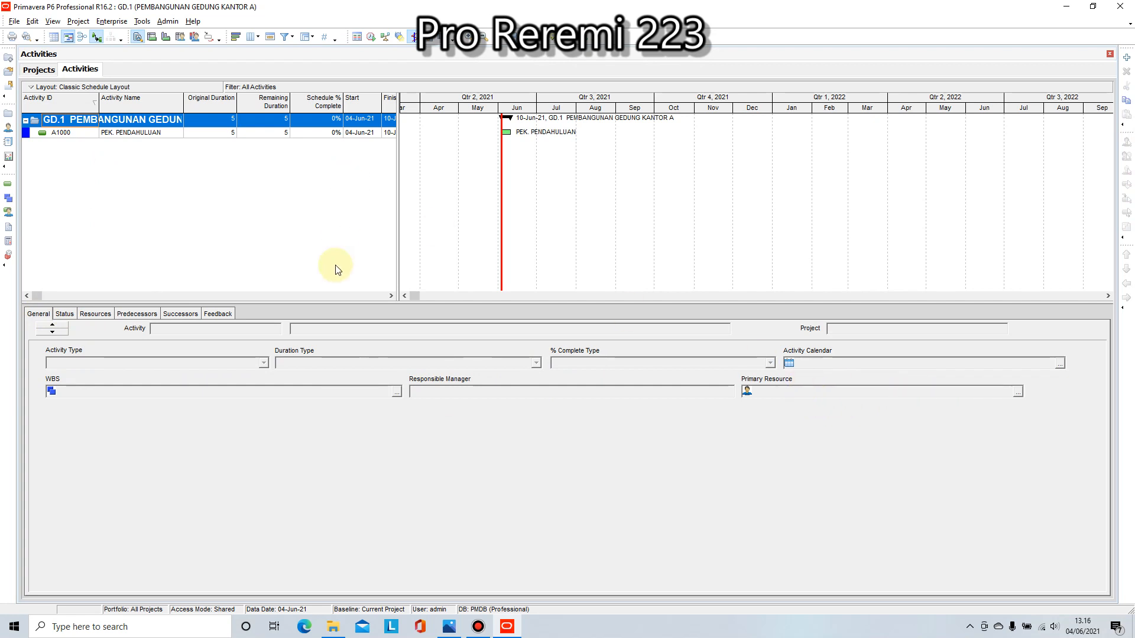
left_click(11, 71)
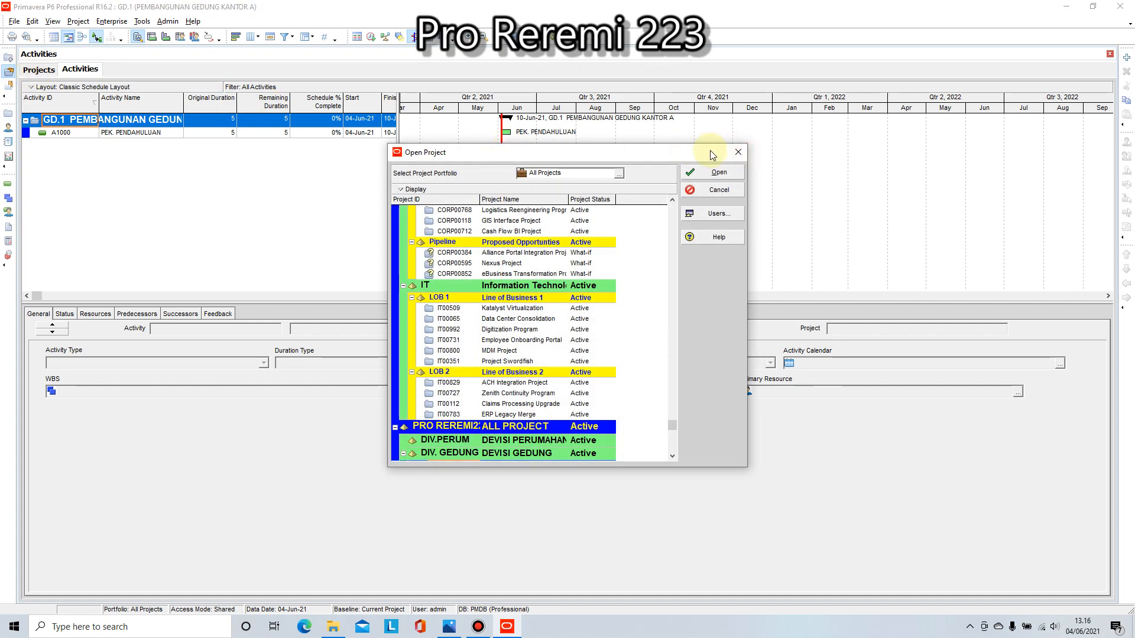
left_click(738, 152)
Step: Return to the project list and view the responsible managers available for GD.1, keeping the current assignment
left_click(43, 71)
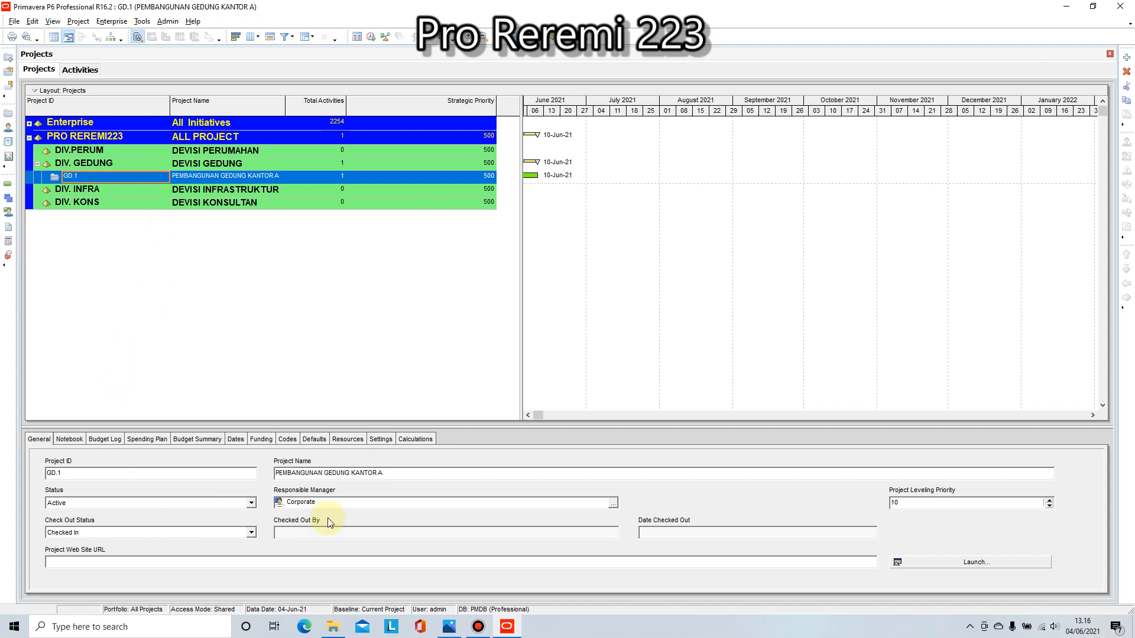
left_click(613, 502)
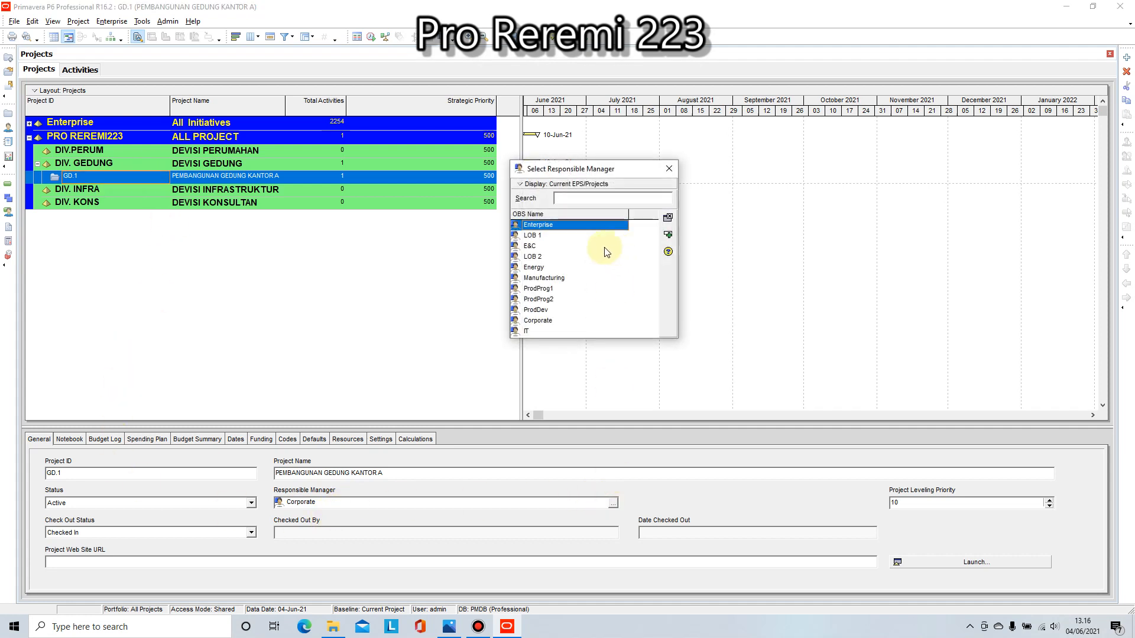
left_click(669, 169)
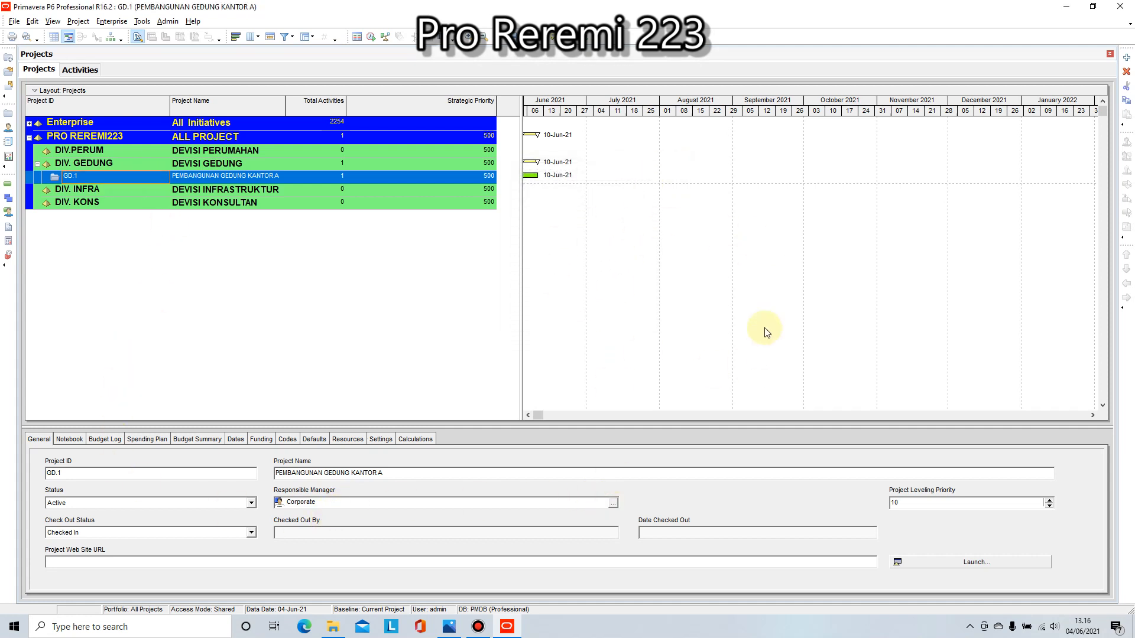